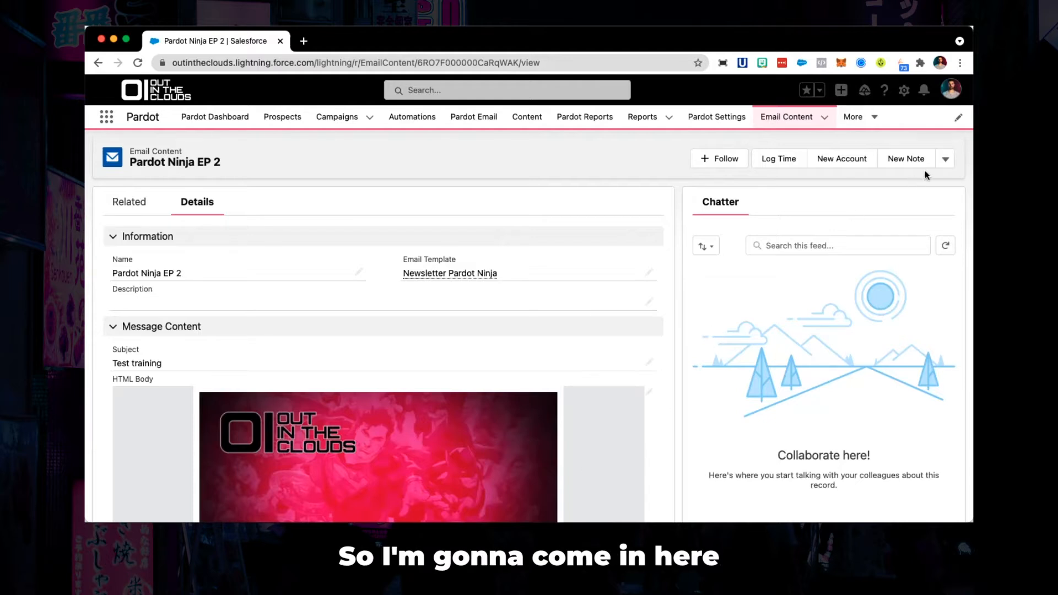
# - Open the Pardot Ninja EP 2 email content in the builder
pyautogui.click(945, 159)
pyautogui.click(945, 159)
pyautogui.click(945, 159)
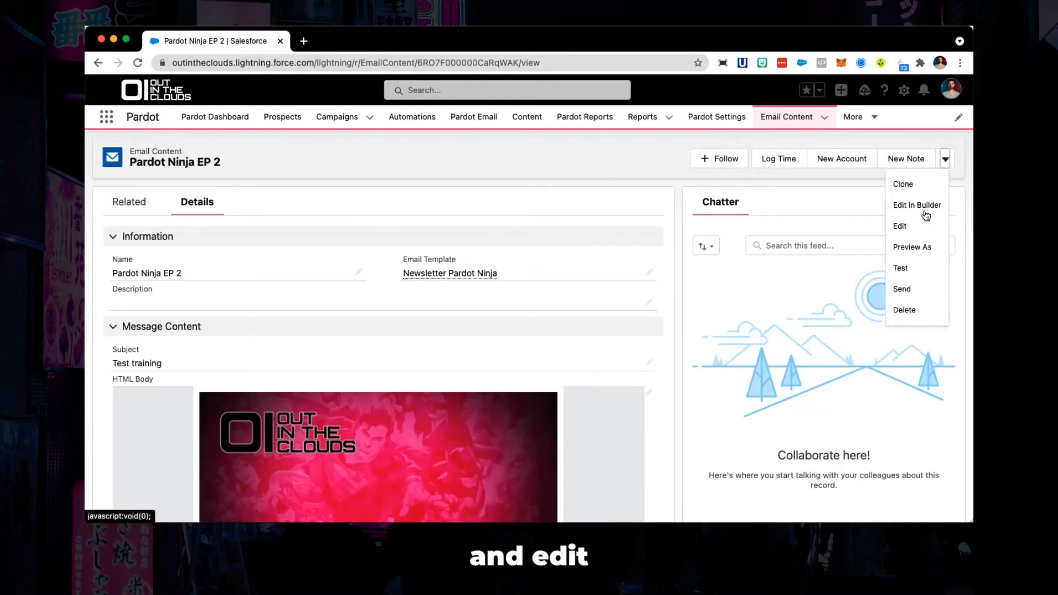
pyautogui.click(925, 205)
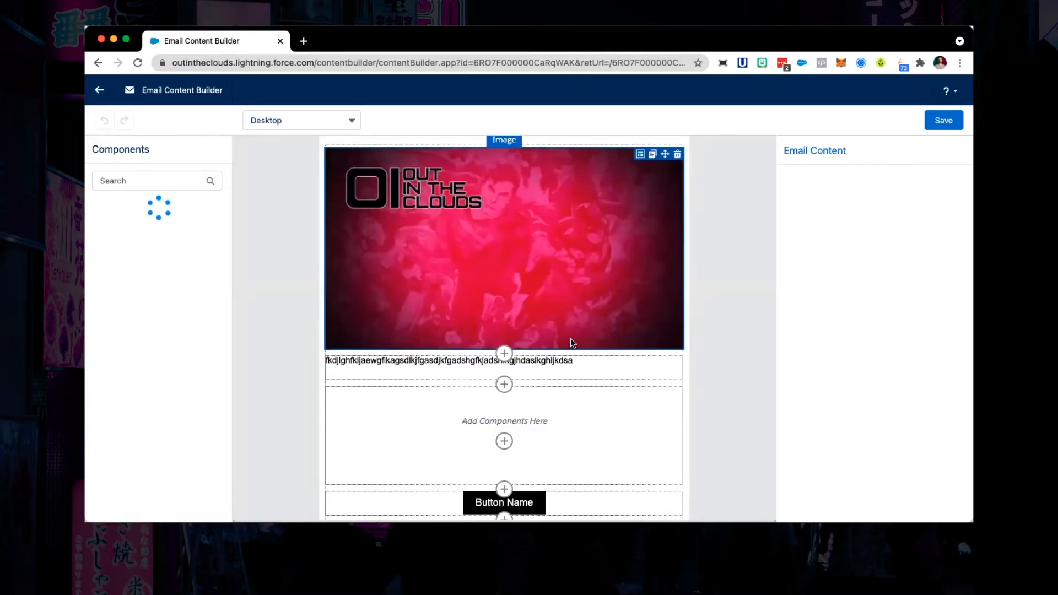
# - Insert a 2 Columns row below the rich text block
pyautogui.scroll(-2, 571, 338)
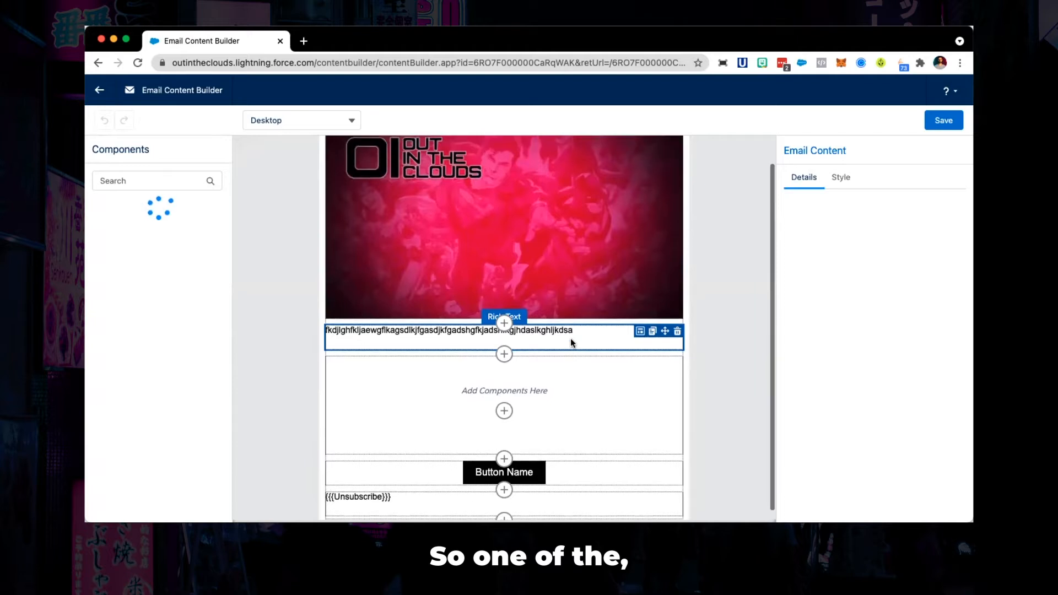
pyautogui.scroll(-1, 569, 346)
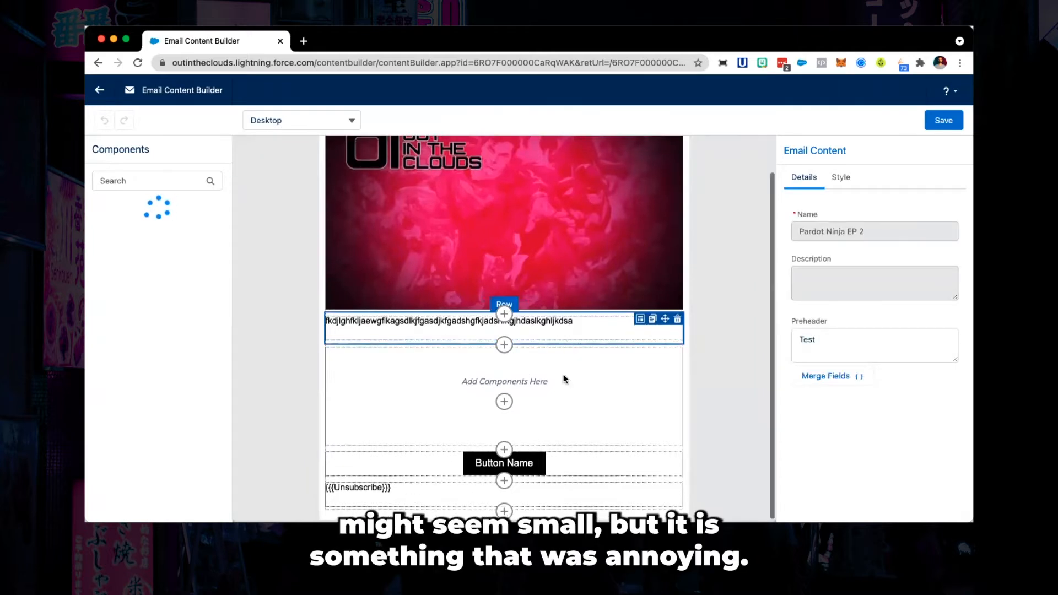
pyautogui.click(501, 345)
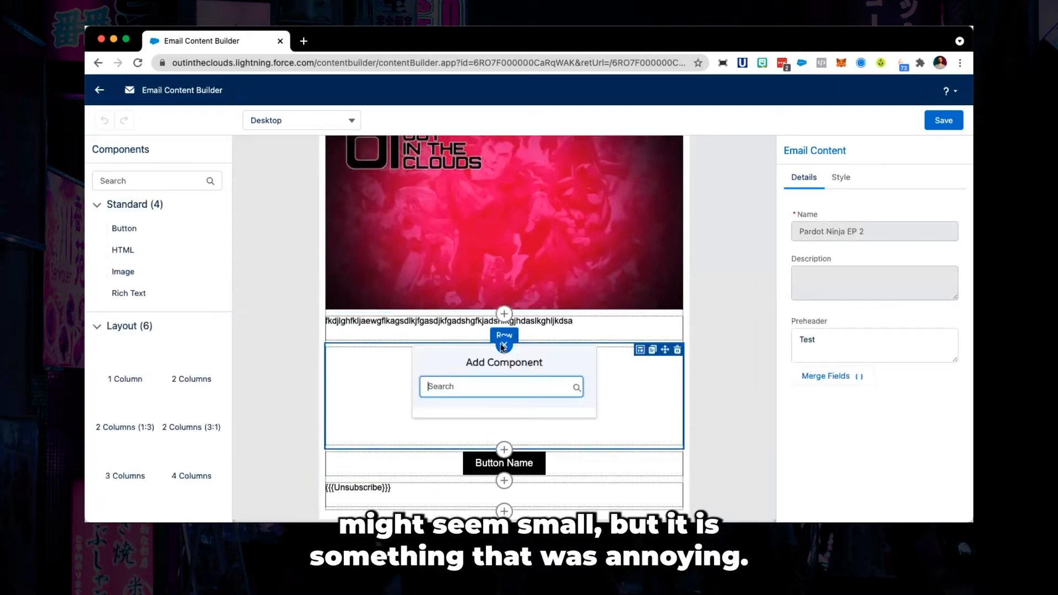
pyautogui.scroll(-3, 498, 448)
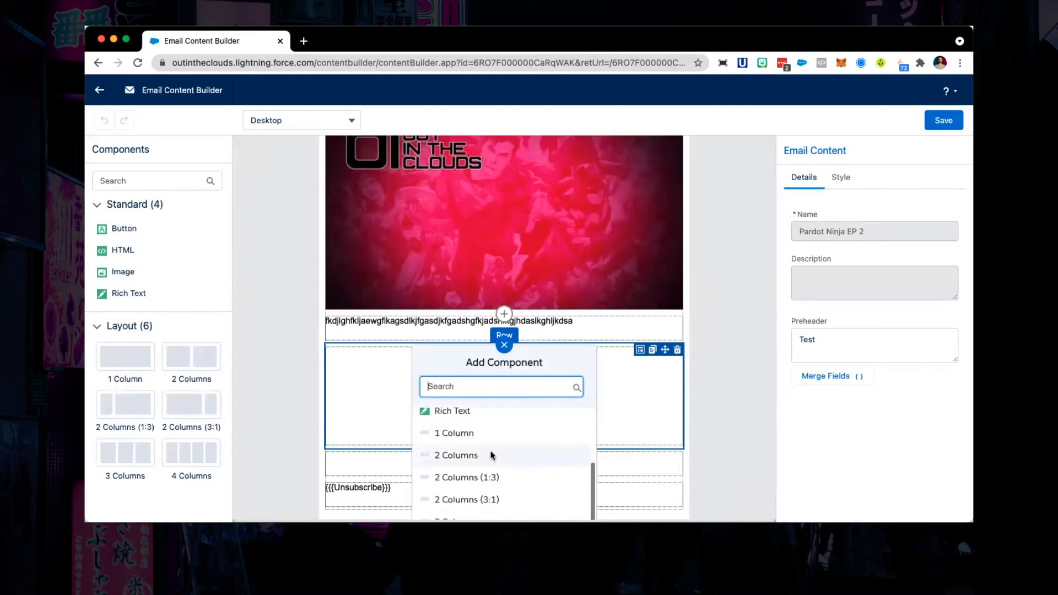
pyautogui.scroll(-2, 492, 451)
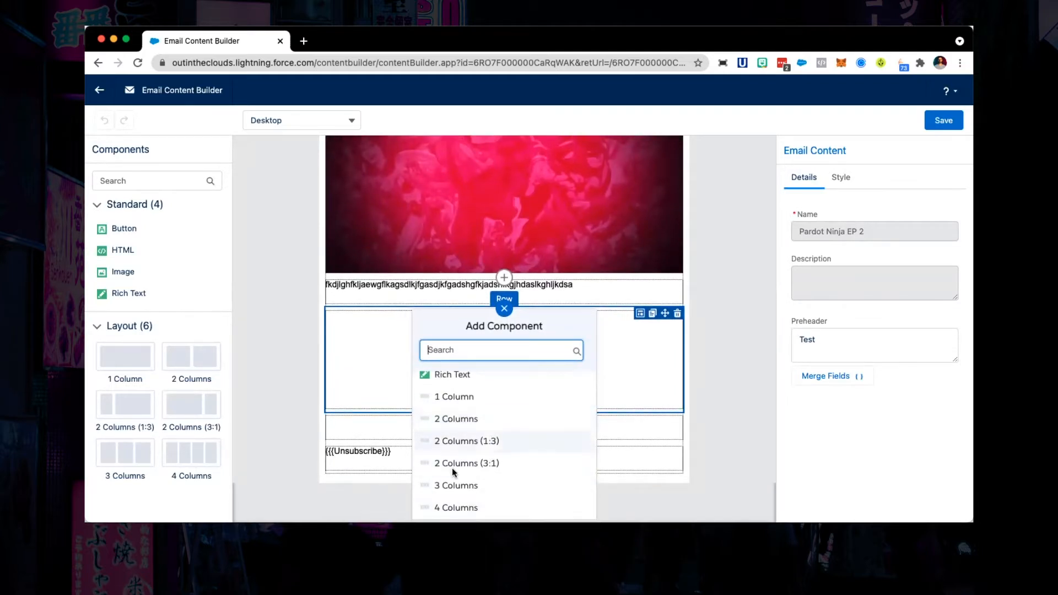
pyautogui.scroll(3, 456, 434)
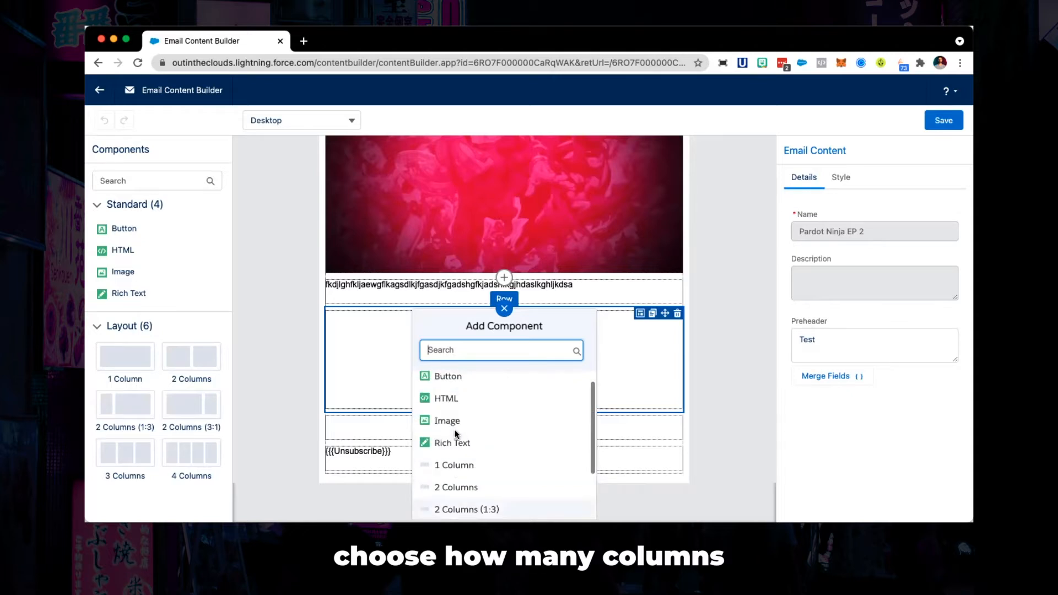
pyautogui.scroll(-3, 456, 432)
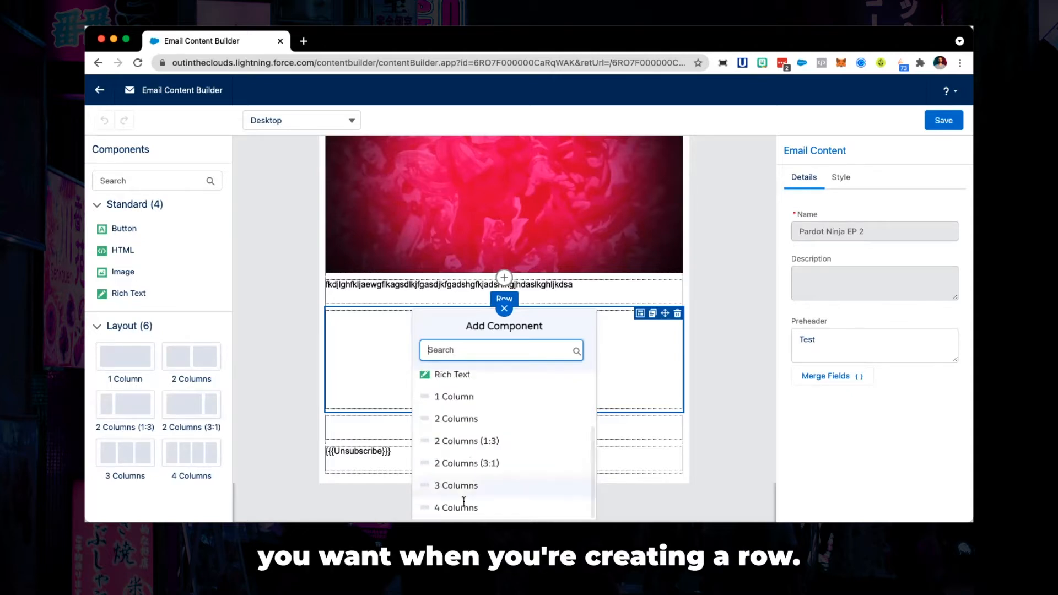
pyautogui.click(455, 414)
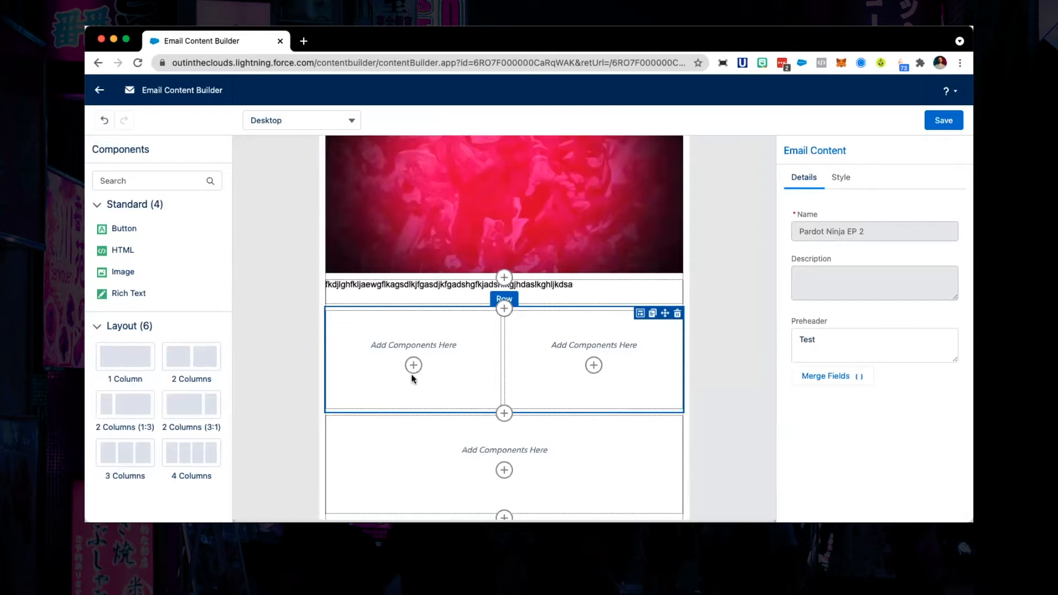
# - Increase the new row to 4 columns and distribute the columns evenly, resetting padding
pyautogui.click(684, 346)
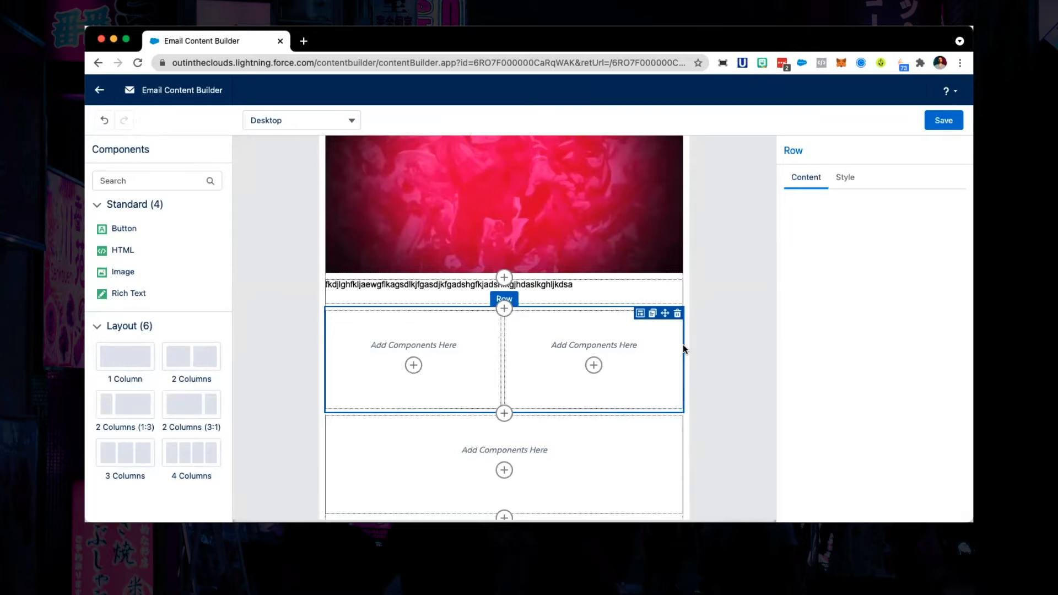
pyautogui.click(688, 338)
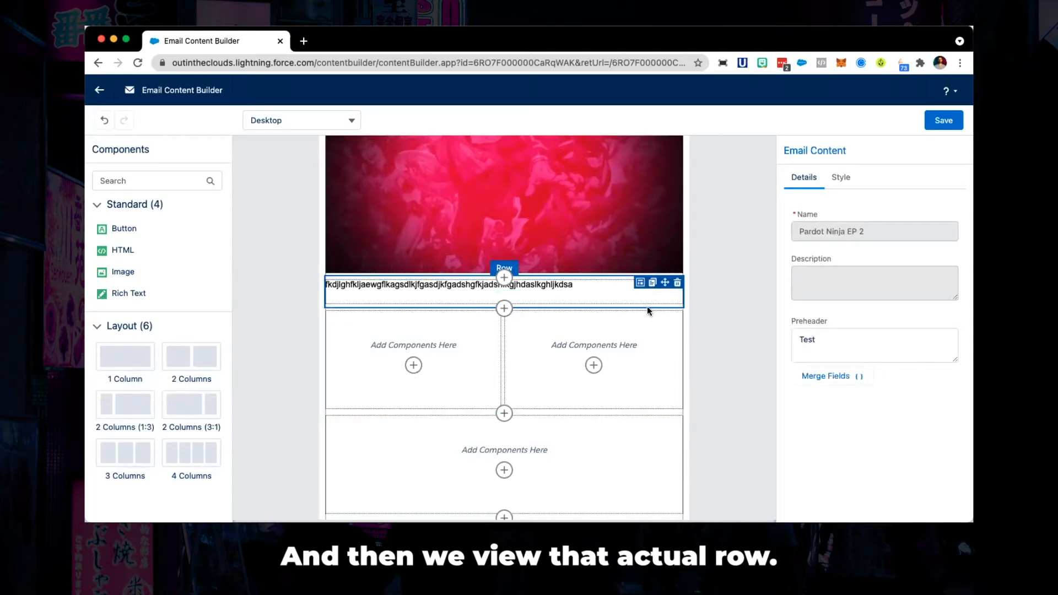
pyautogui.click(620, 317)
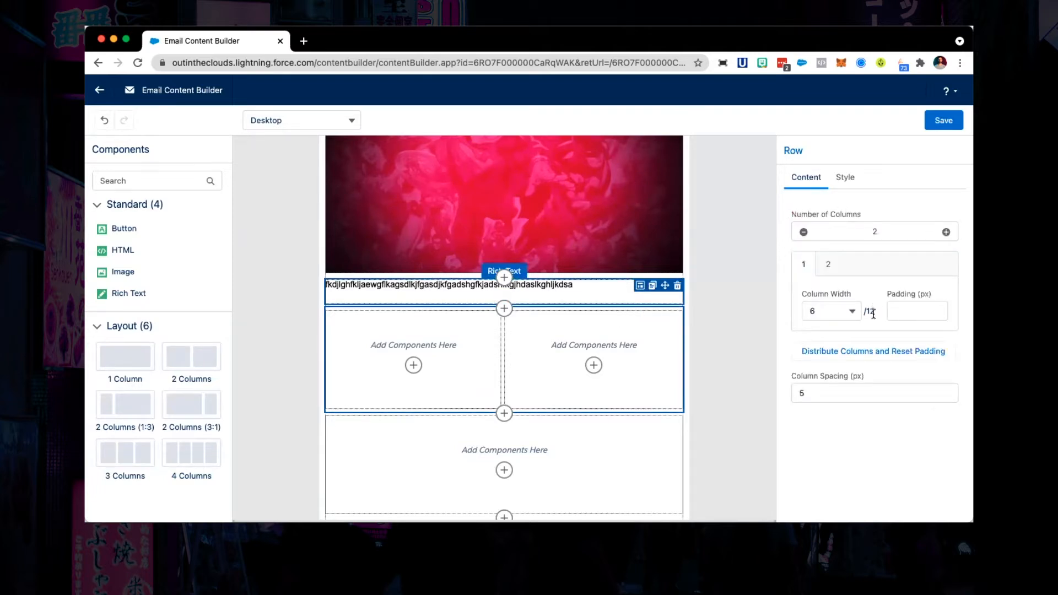
pyautogui.click(946, 232)
pyautogui.click(946, 233)
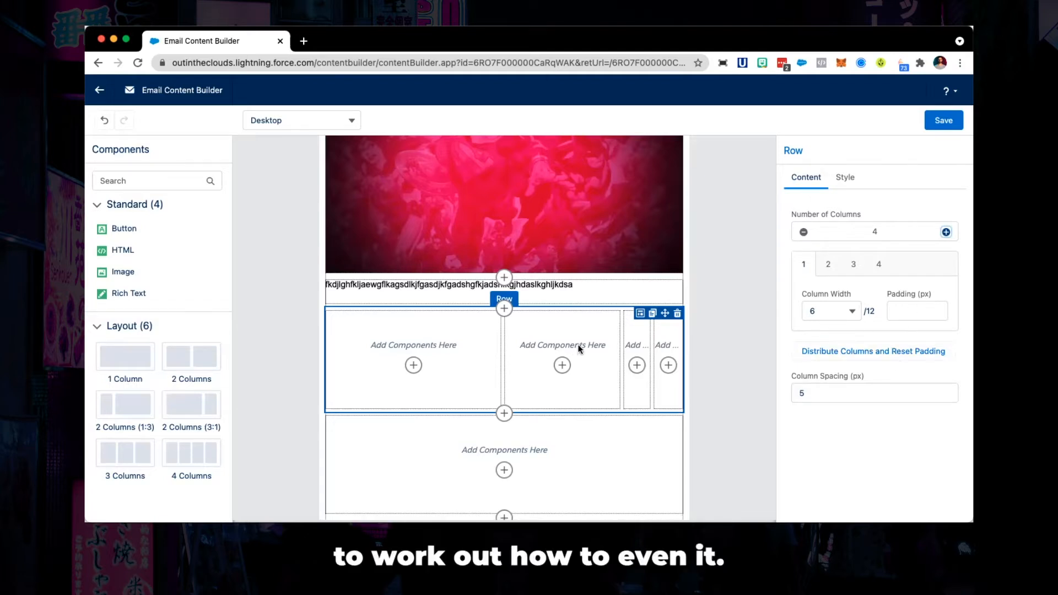
pyautogui.click(871, 350)
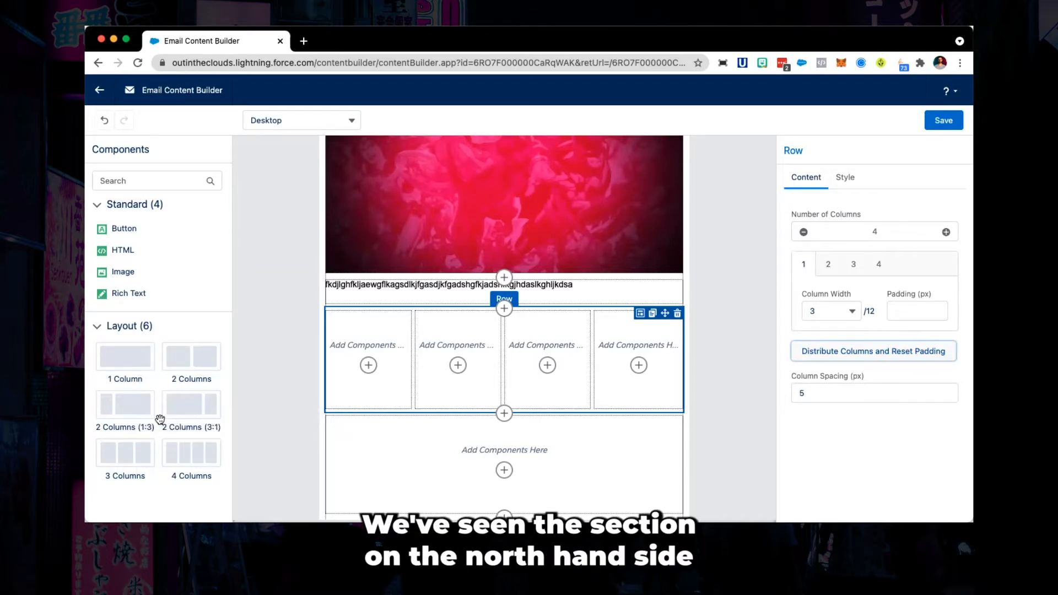
pyautogui.click(504, 414)
pyautogui.scroll(-5, 496, 473)
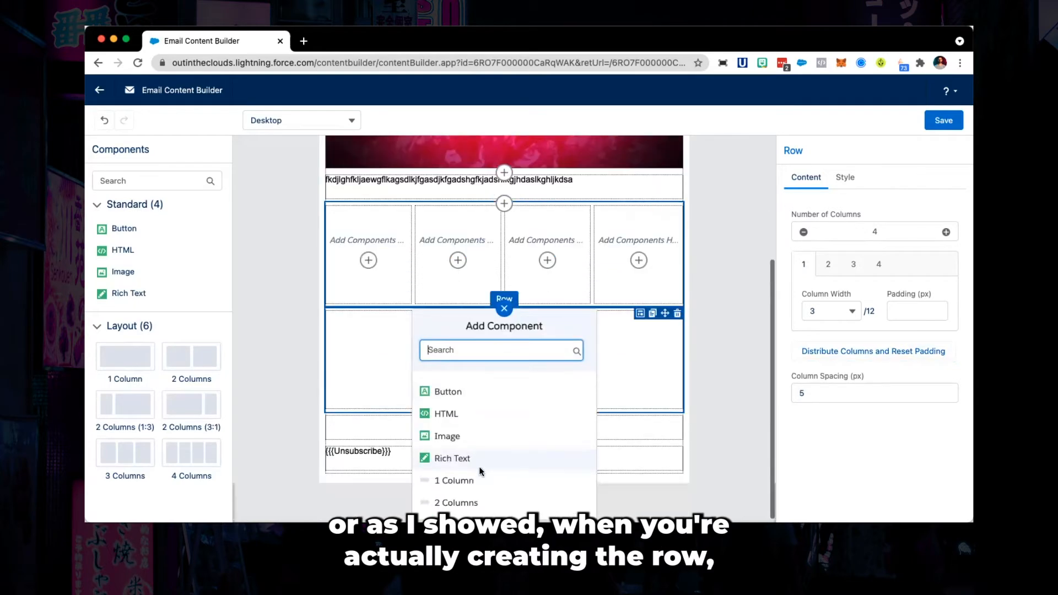
pyautogui.scroll(3, 489, 474)
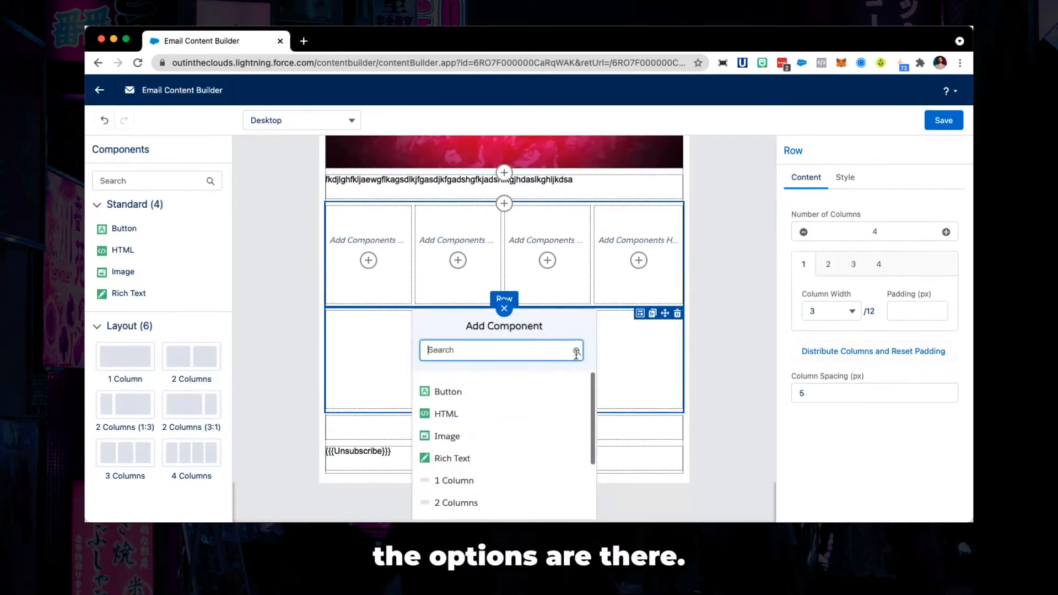
pyautogui.click(504, 309)
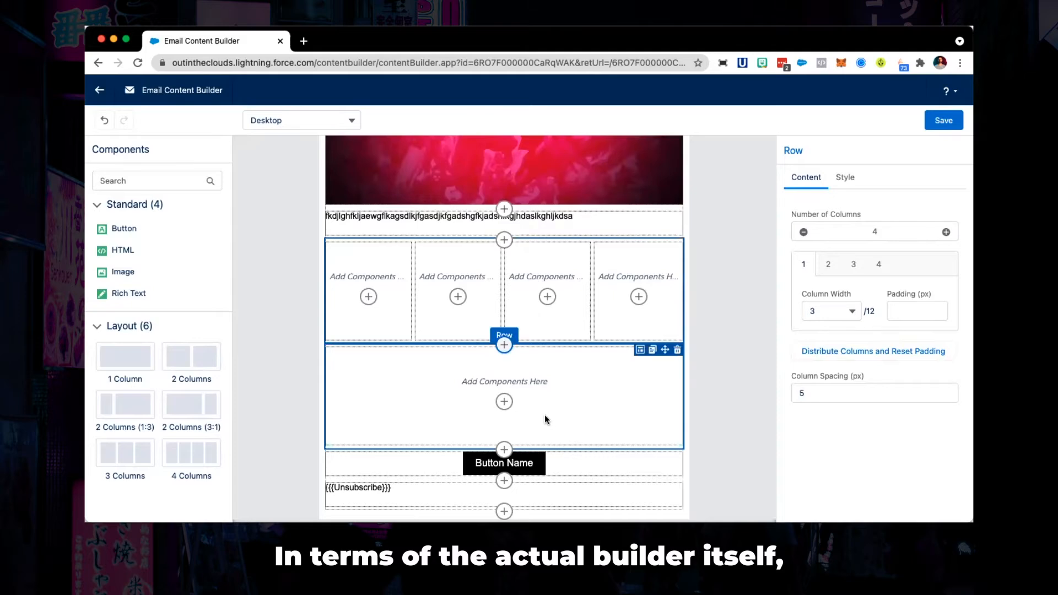
# - Save the email content and return to the record page
pyautogui.scroll(5, 545, 415)
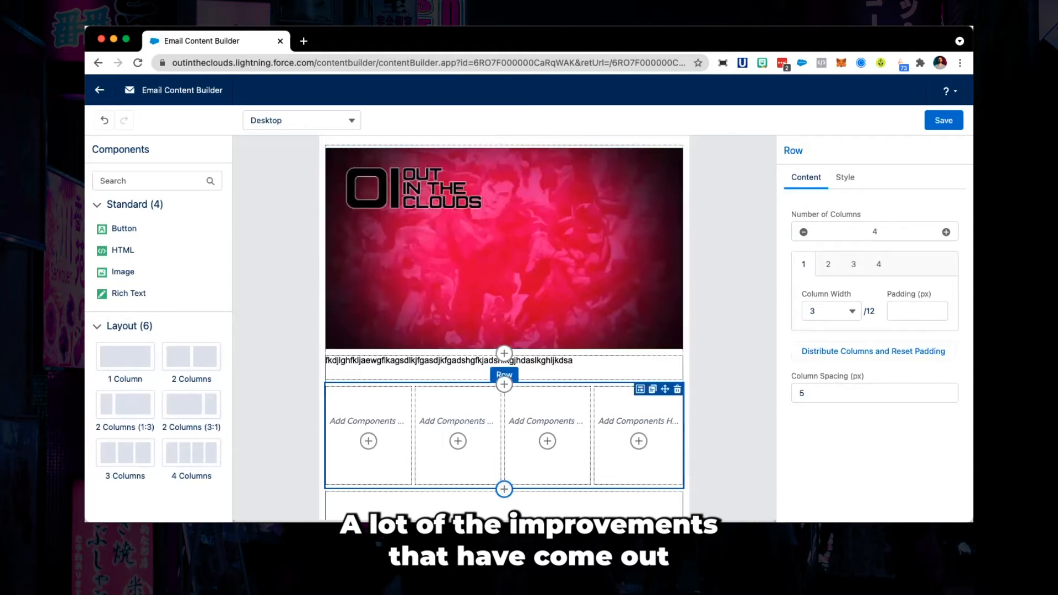
pyautogui.click(944, 121)
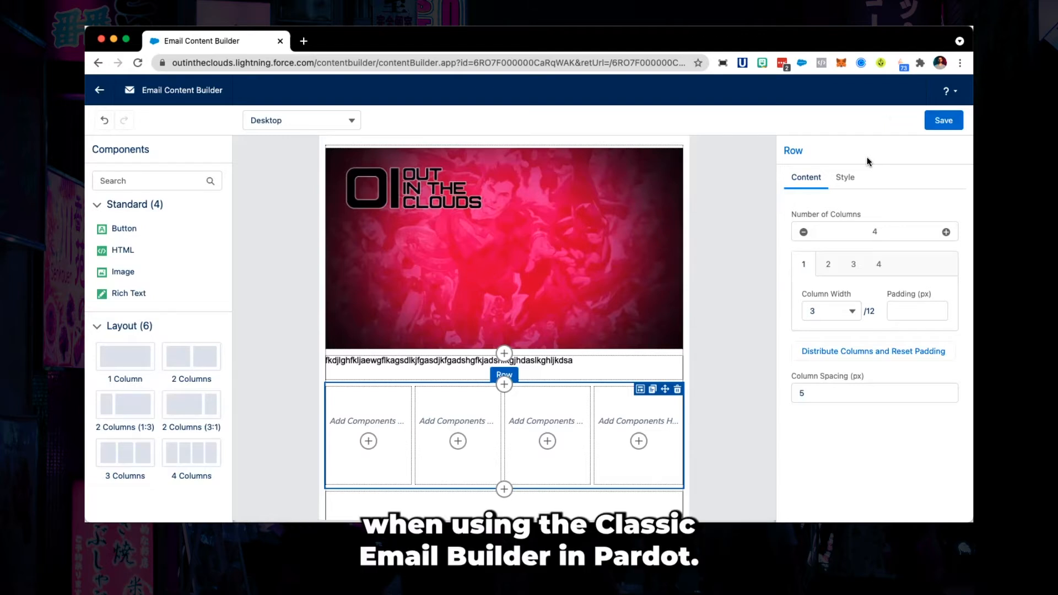
pyautogui.click(101, 92)
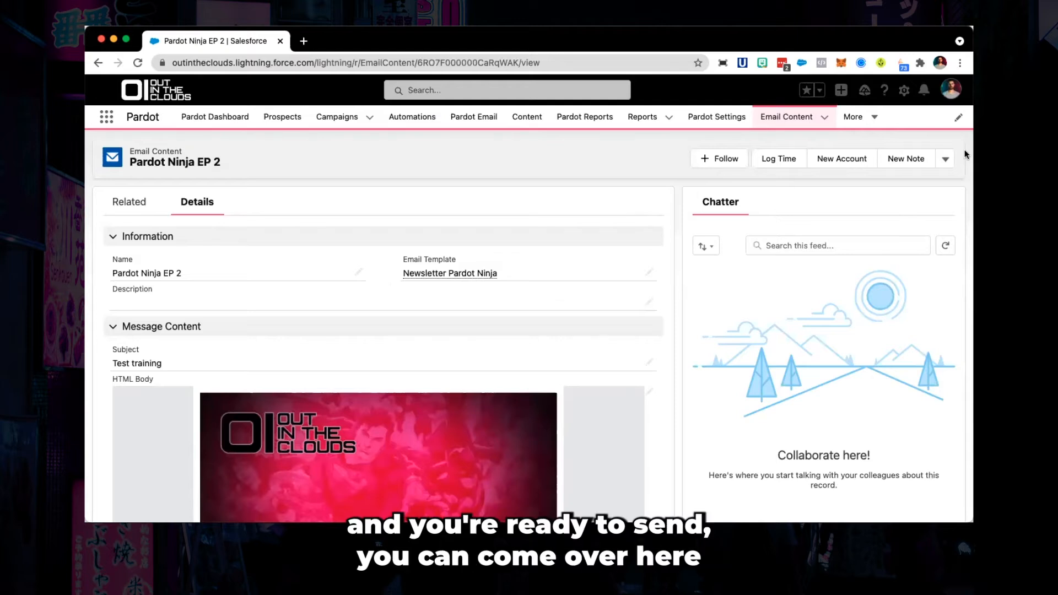
# - Open the Send dialog for the email content
pyautogui.click(944, 159)
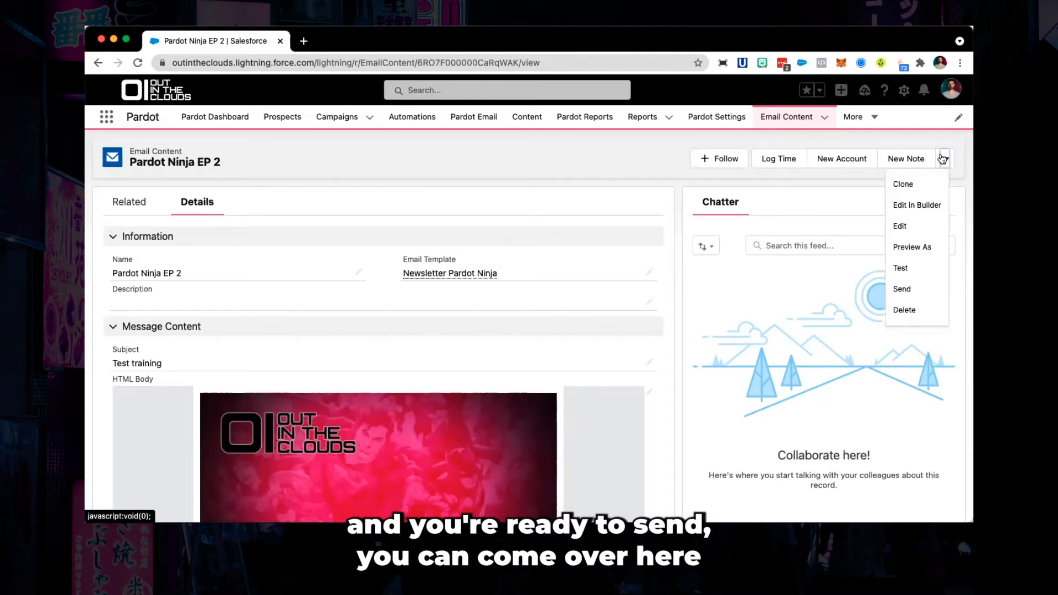
pyautogui.click(908, 291)
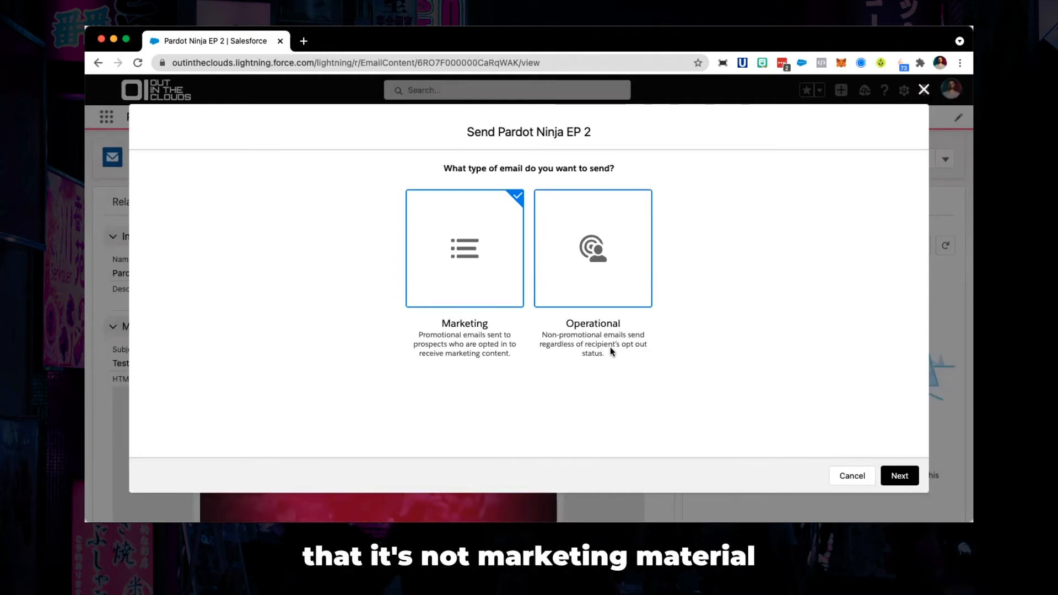
pyautogui.click(625, 240)
pyautogui.scroll(-2, 764, 386)
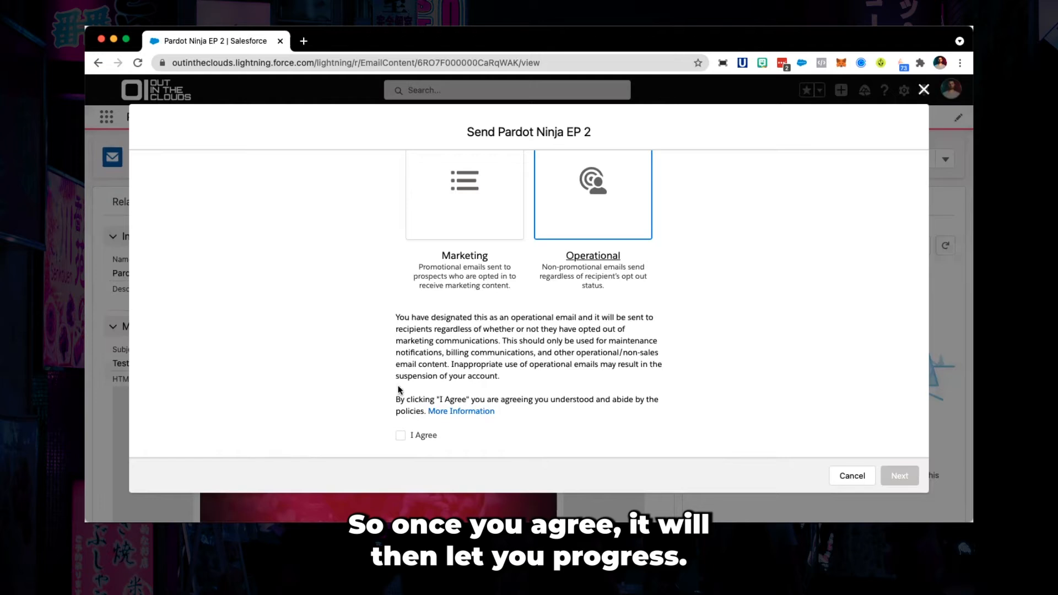
pyautogui.scroll(3, 502, 398)
# - Choose Marketing as the email type and continue
pyautogui.click(443, 258)
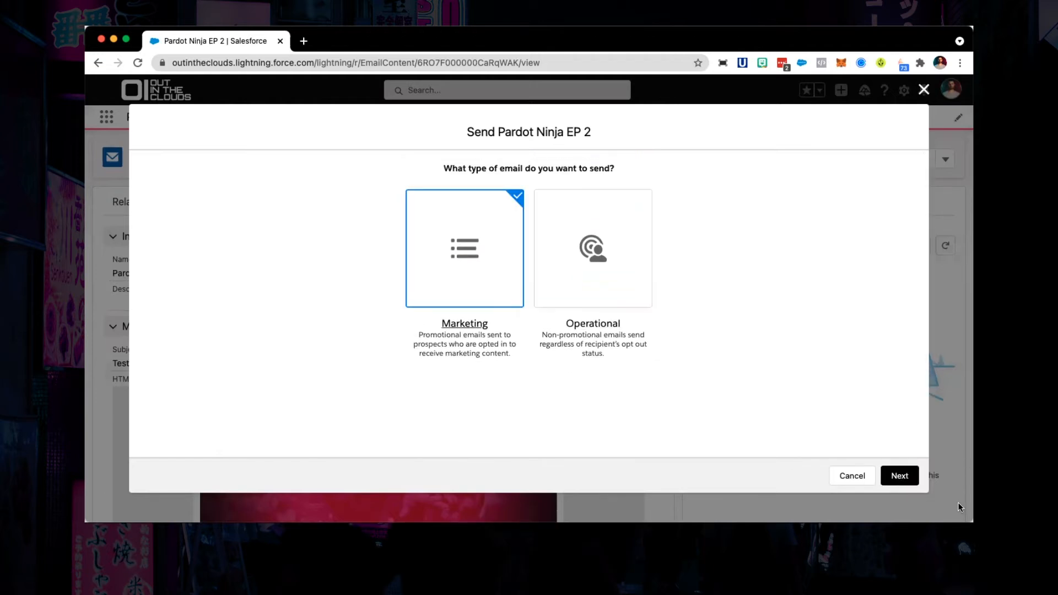
pyautogui.click(900, 476)
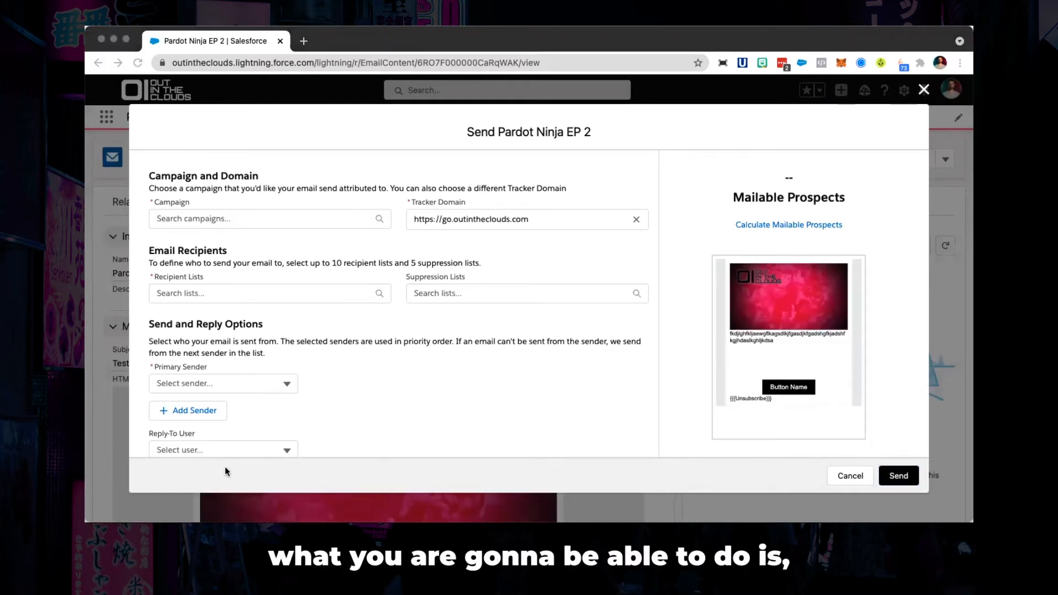
# - Attribute the send to the AE Call List August 2020 campaign and add the 2019 Xmas Party Invite List as recipients
pyautogui.click(189, 218)
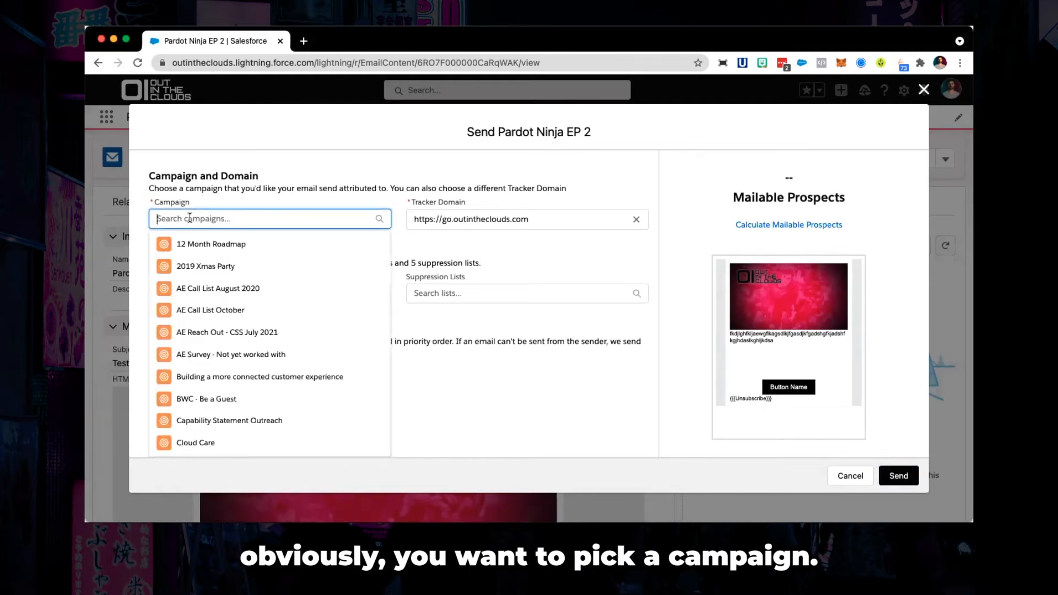
pyautogui.click(198, 288)
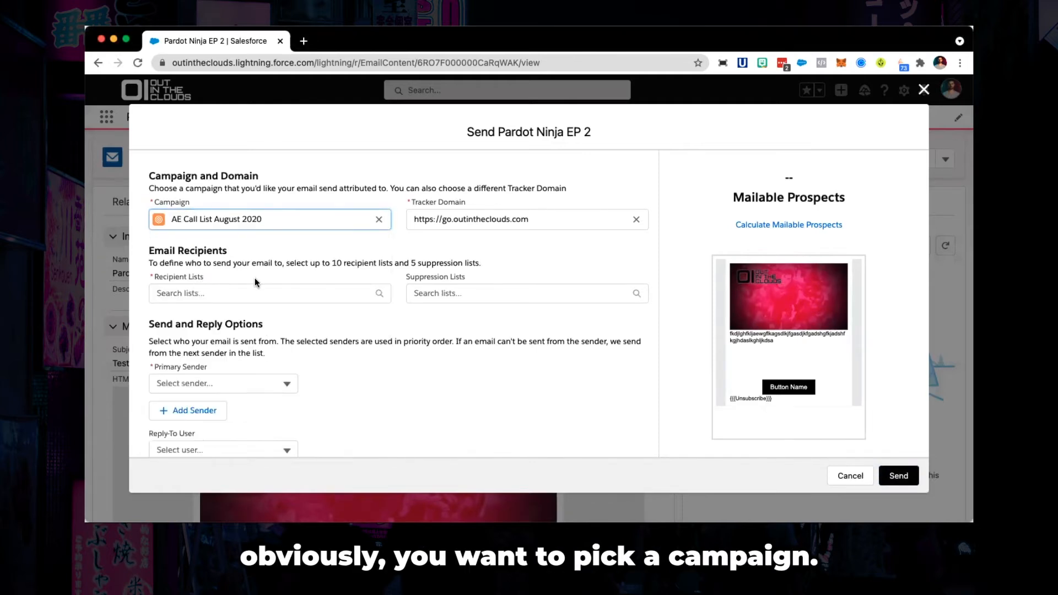
pyautogui.click(247, 293)
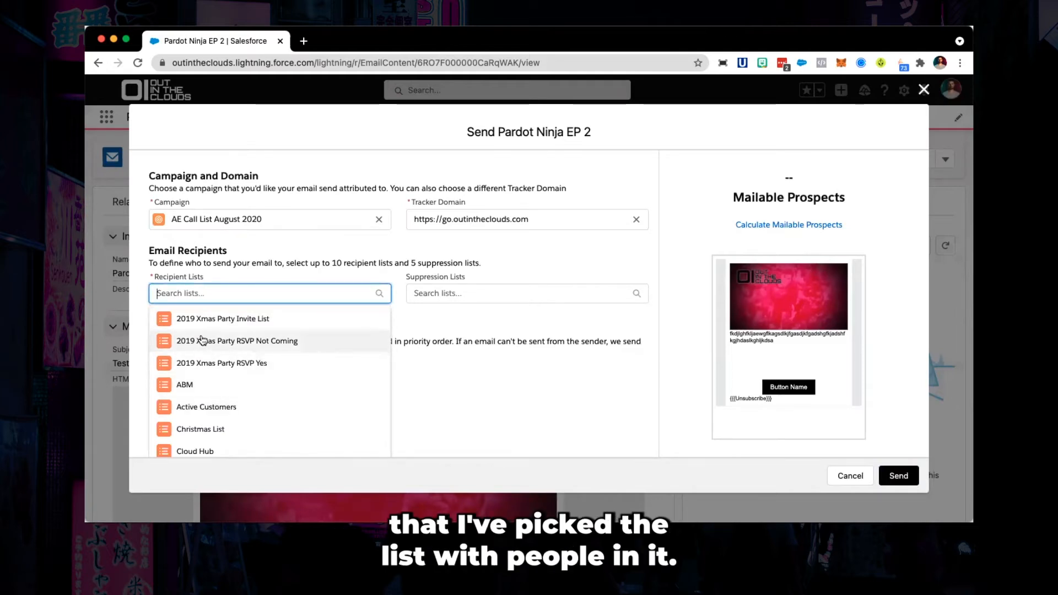
pyautogui.click(194, 318)
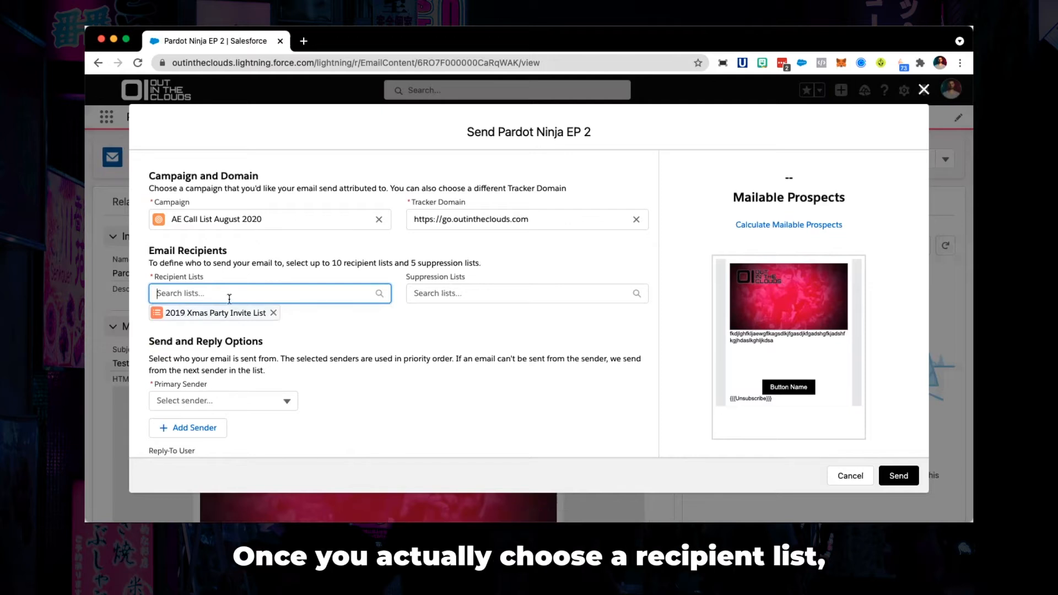
# - Calculate the mailable prospects for the selected recipient list
pyautogui.click(780, 227)
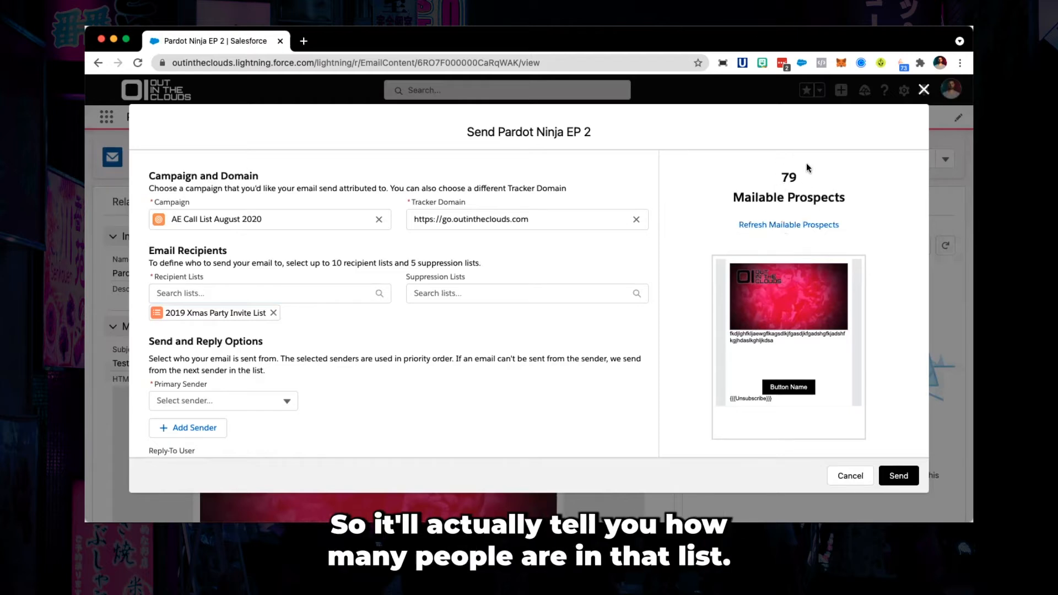
pyautogui.scroll(-1, 544, 291)
pyautogui.scroll(1, 544, 291)
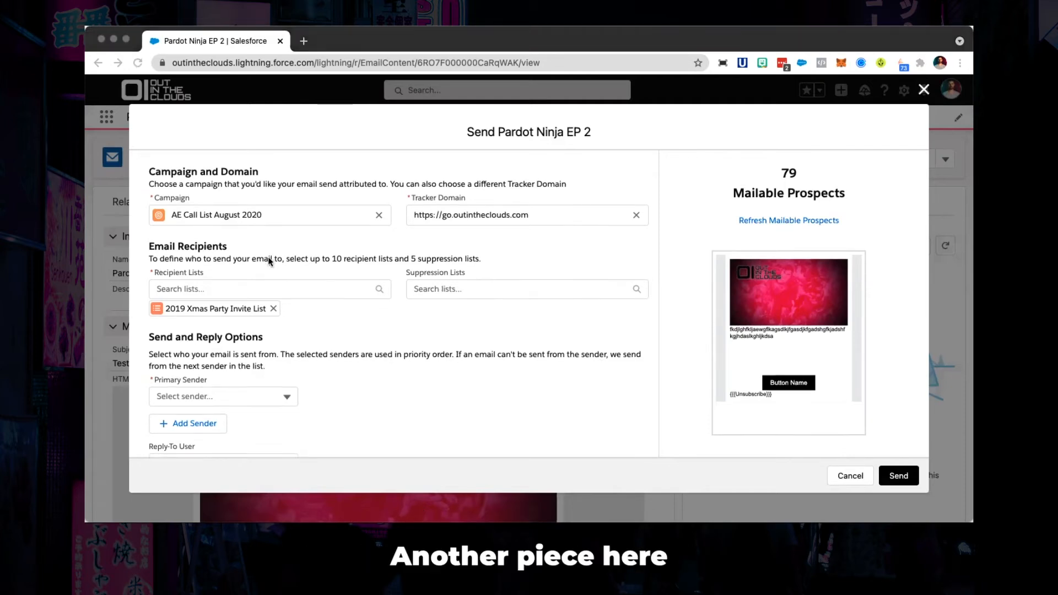
# - Set the primary sender to Assigned User and add an alternate sender
pyautogui.scroll(-5, 270, 262)
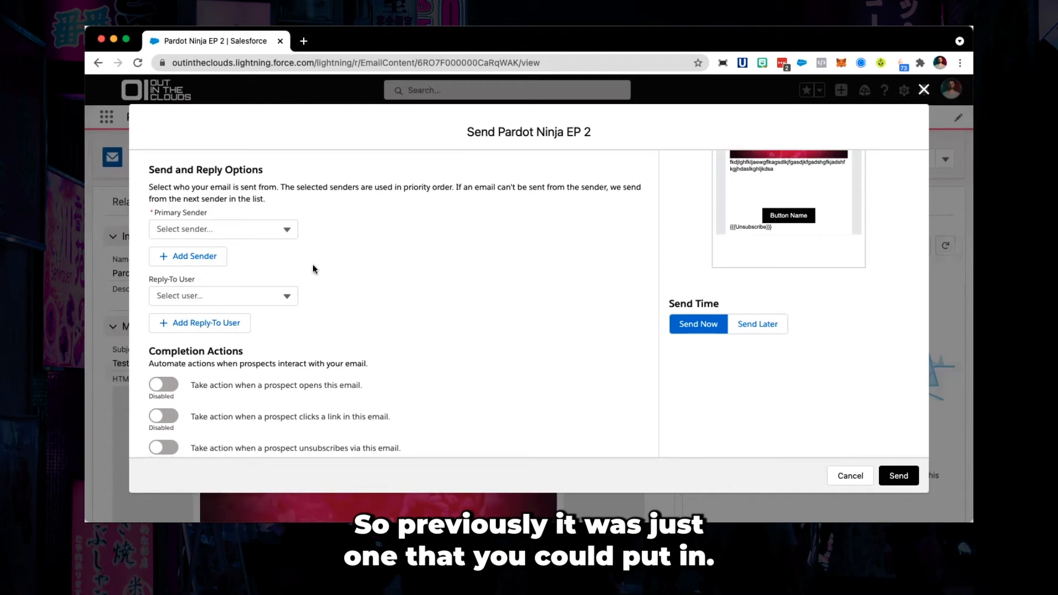
pyautogui.click(192, 231)
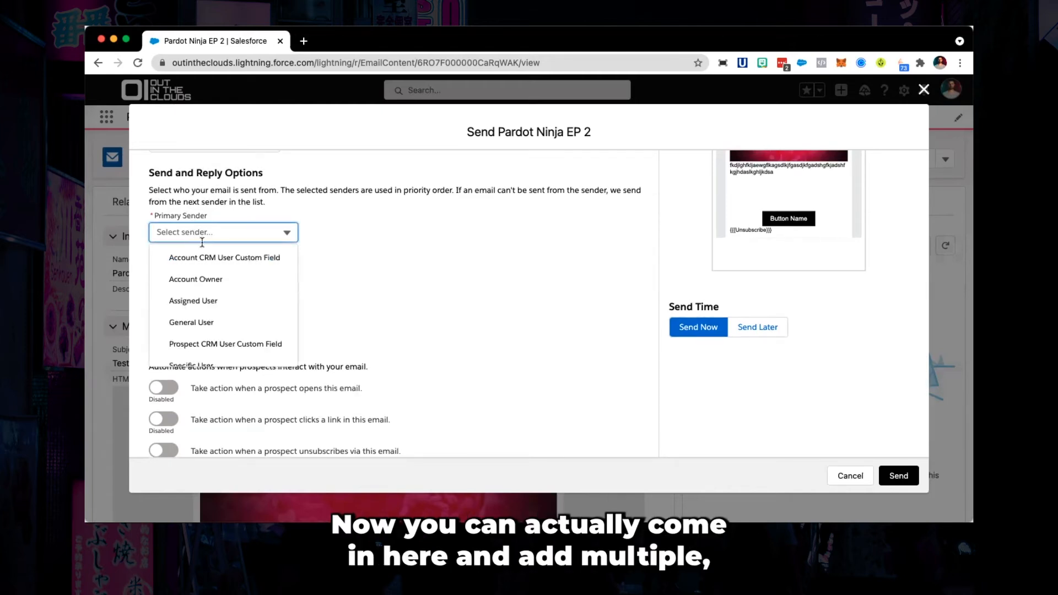
pyautogui.click(193, 302)
pyautogui.click(185, 264)
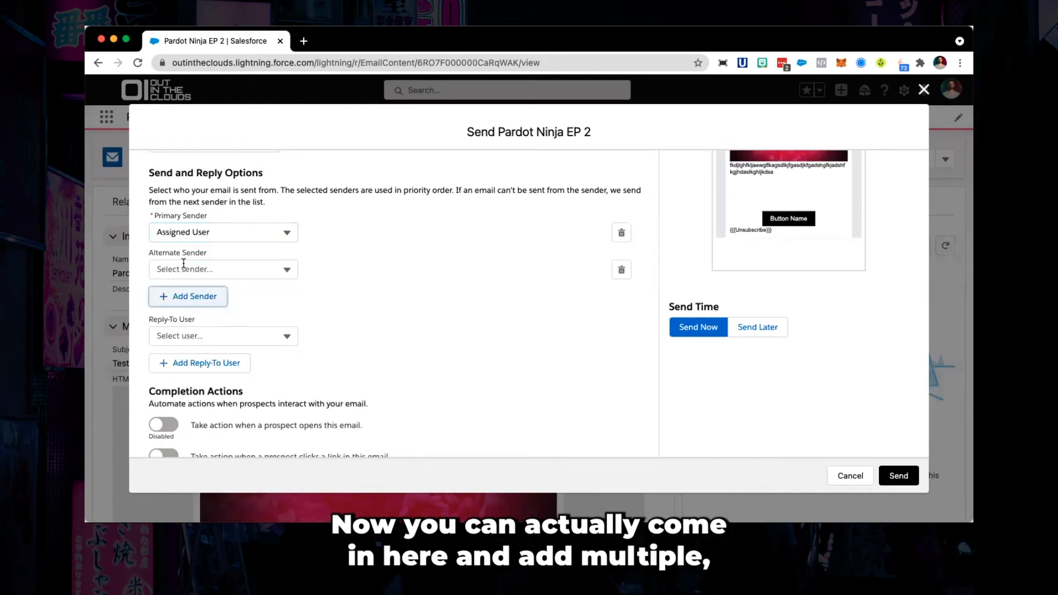
# - Set the alternate sender to General User
pyautogui.click(286, 269)
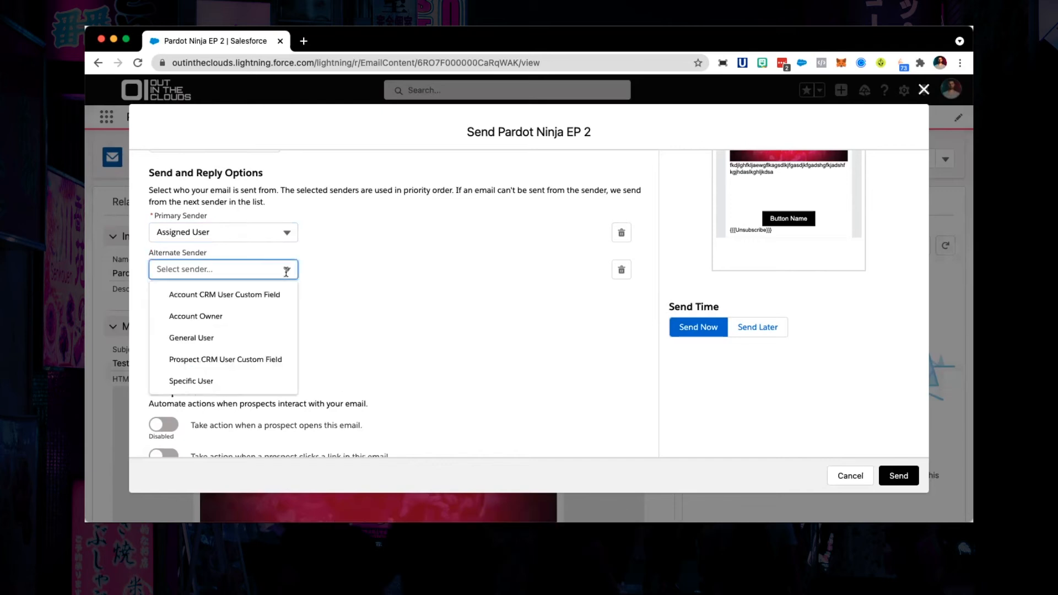
pyautogui.click(199, 338)
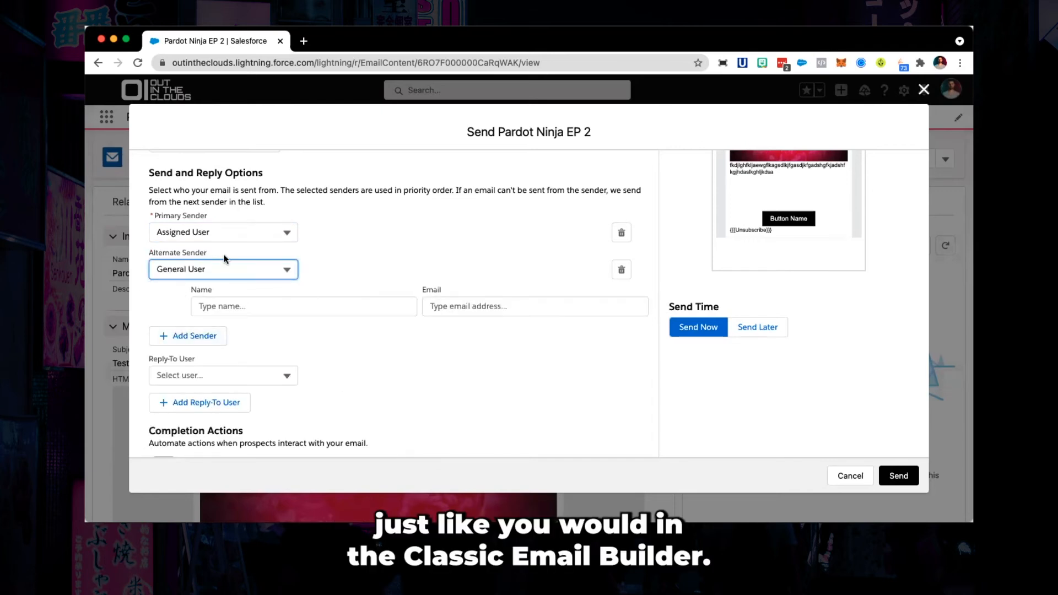
pyautogui.scroll(-3, 223, 258)
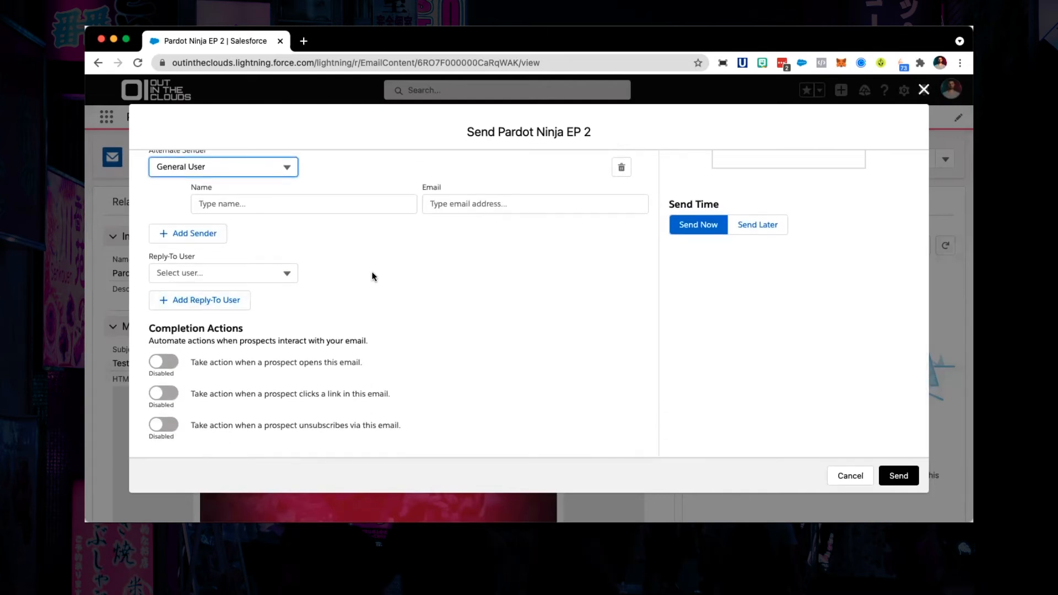
pyautogui.scroll(-1, 372, 276)
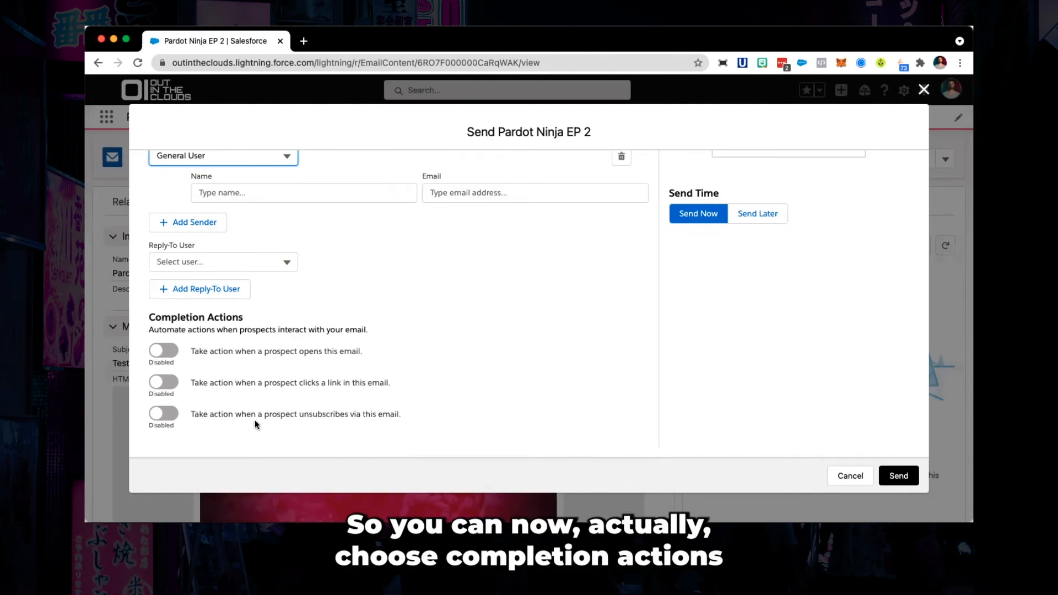
# - Enable the completion action for when a prospect clicks a link, with Any link as the trigger
pyautogui.click(162, 384)
pyautogui.scroll(-2, 160, 394)
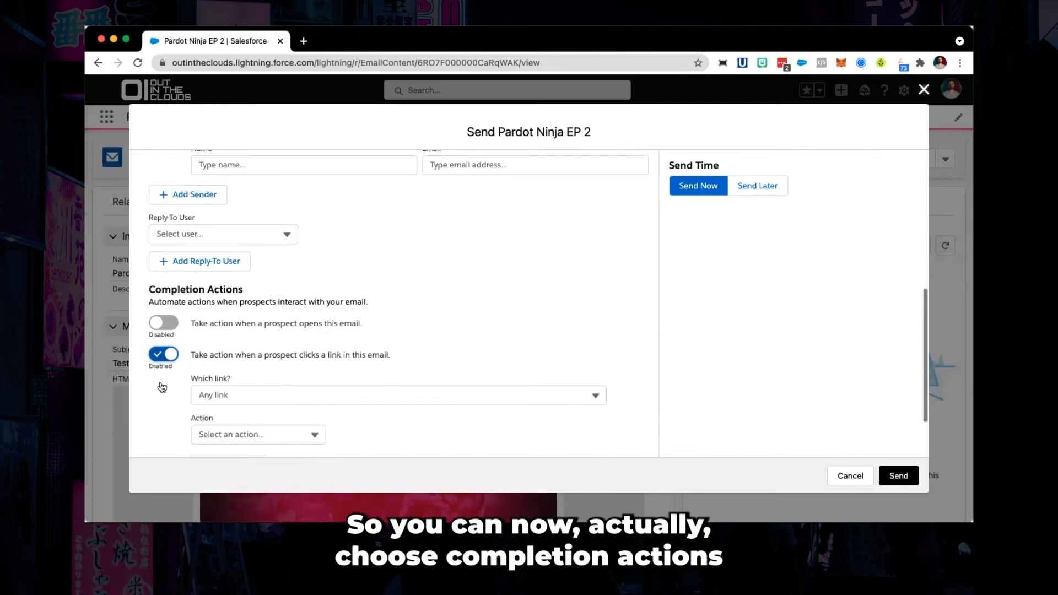
pyautogui.click(278, 319)
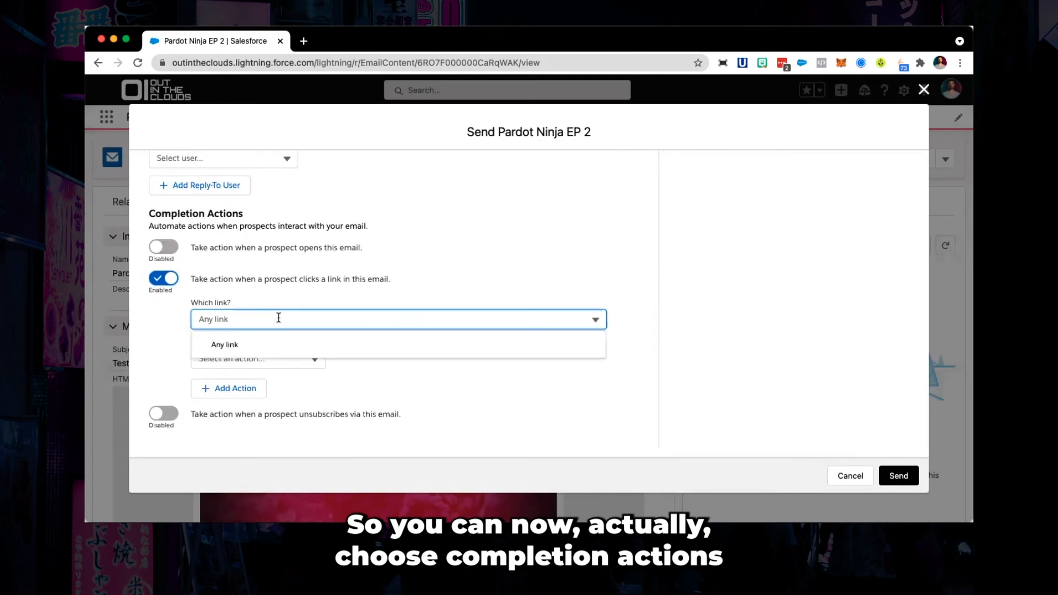
pyautogui.click(265, 298)
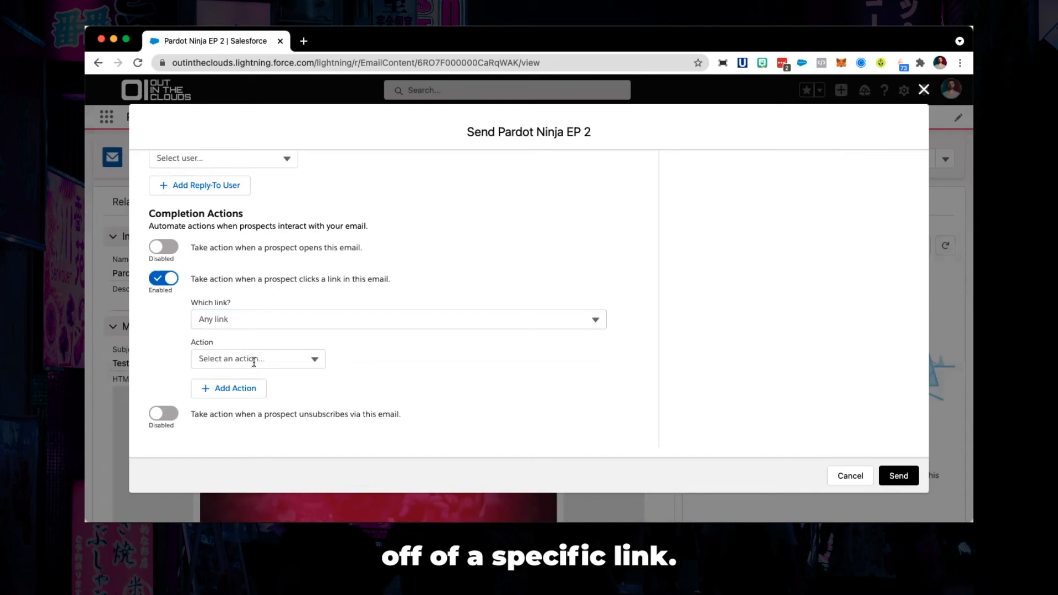
pyautogui.click(241, 322)
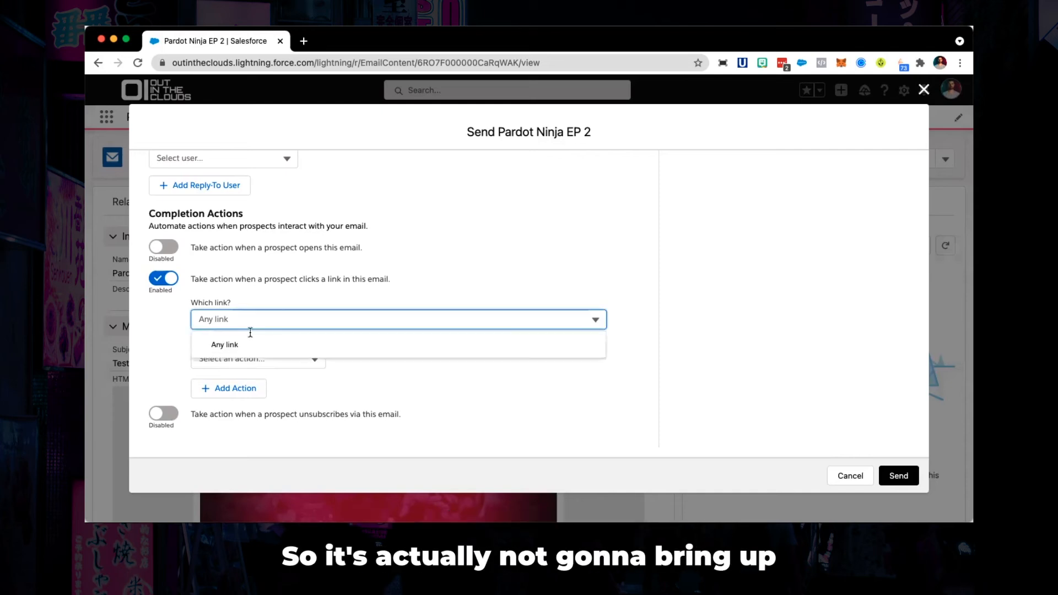
pyautogui.click(247, 346)
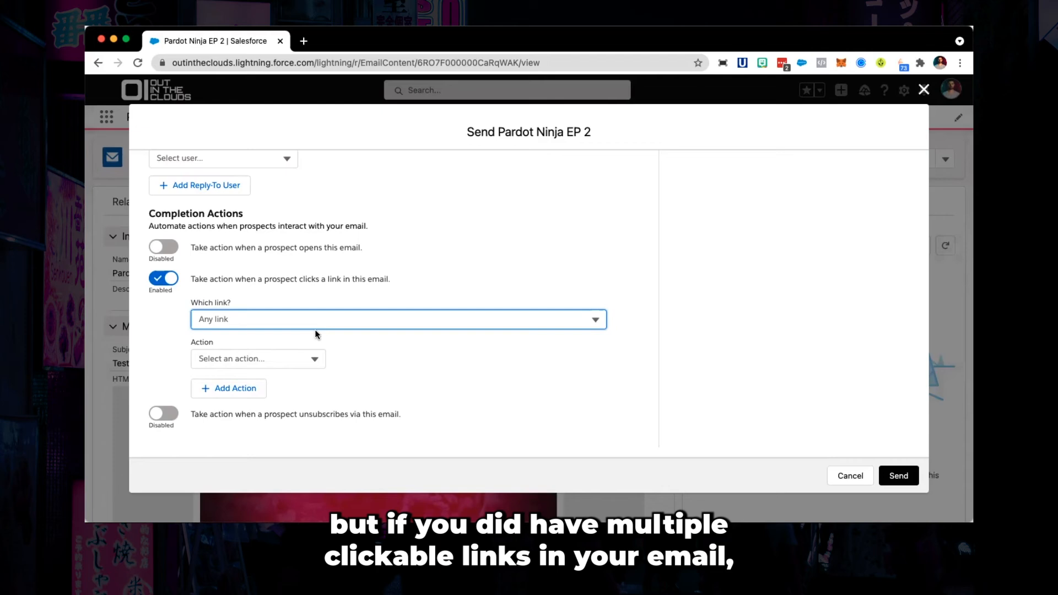
# - Set the link-click completion action to Assign to user
pyautogui.click(344, 320)
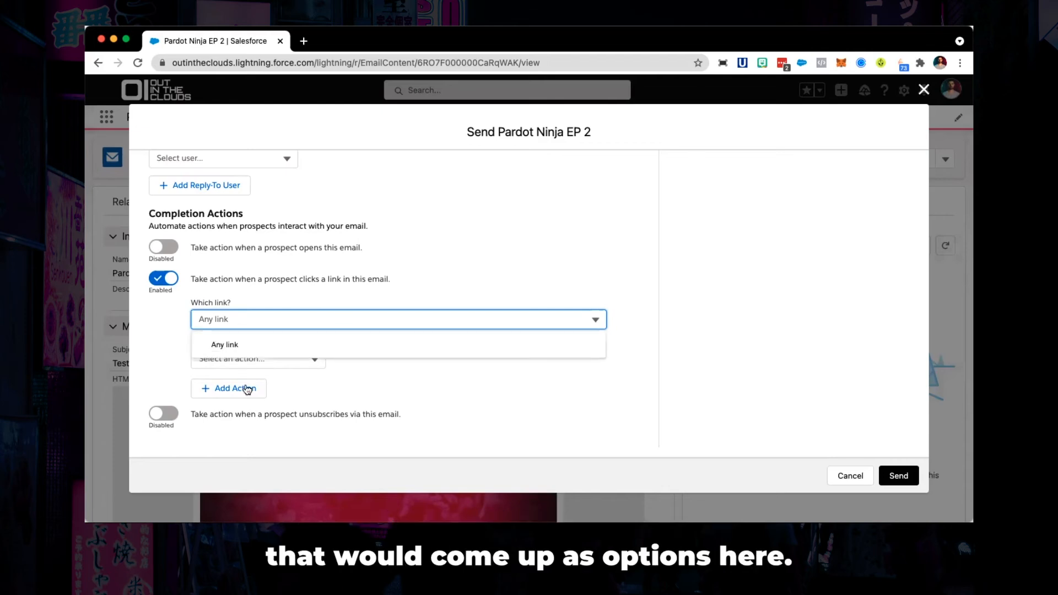
pyautogui.click(295, 384)
pyautogui.click(315, 359)
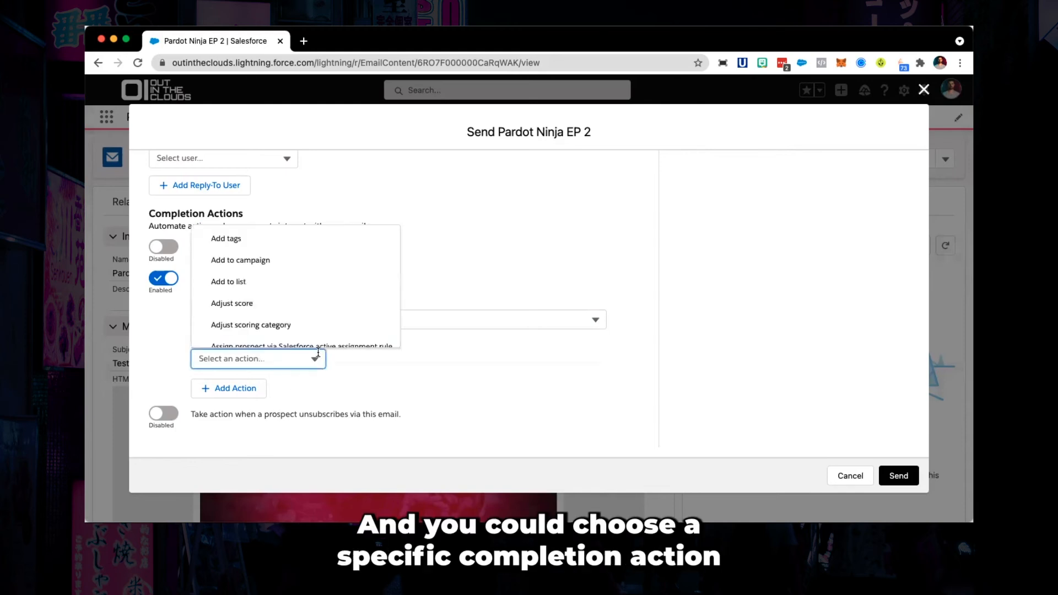
pyautogui.scroll(-1, 287, 283)
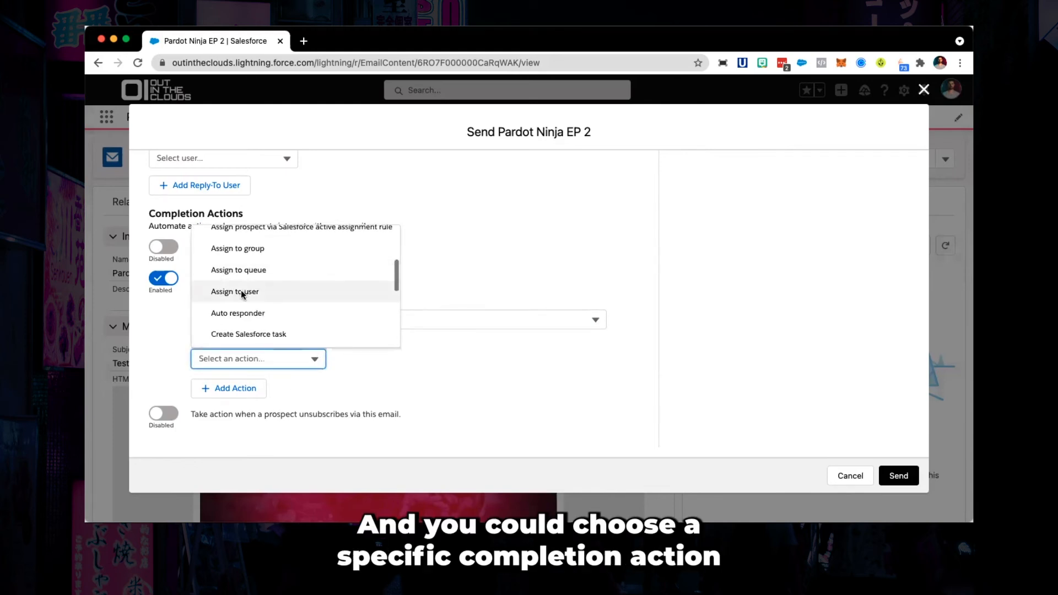
pyautogui.click(286, 289)
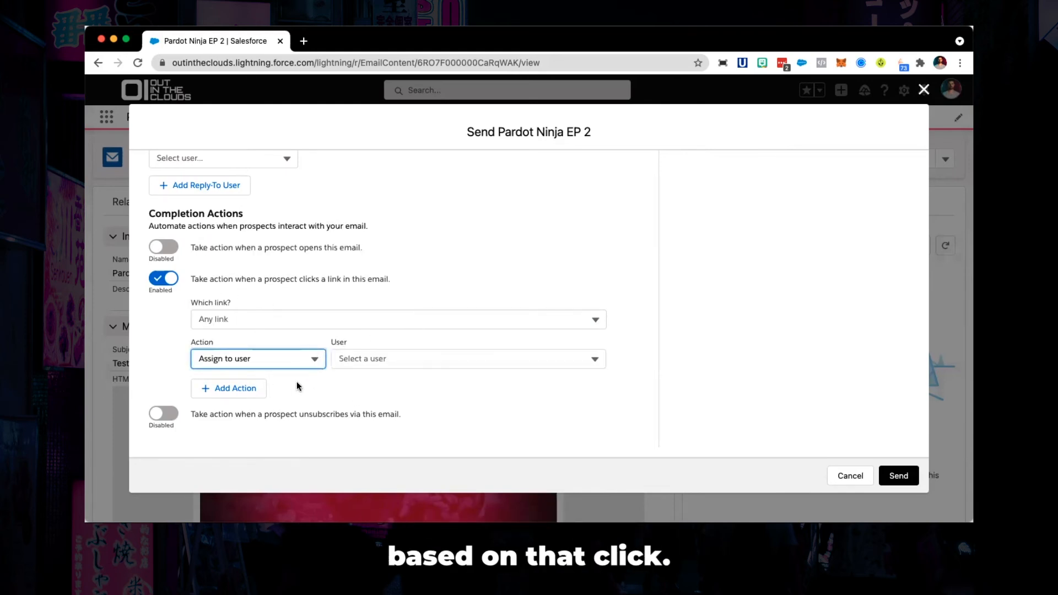
# - Add a second link-click completion action set to Add to list
pyautogui.click(235, 389)
pyautogui.scroll(-1, 232, 394)
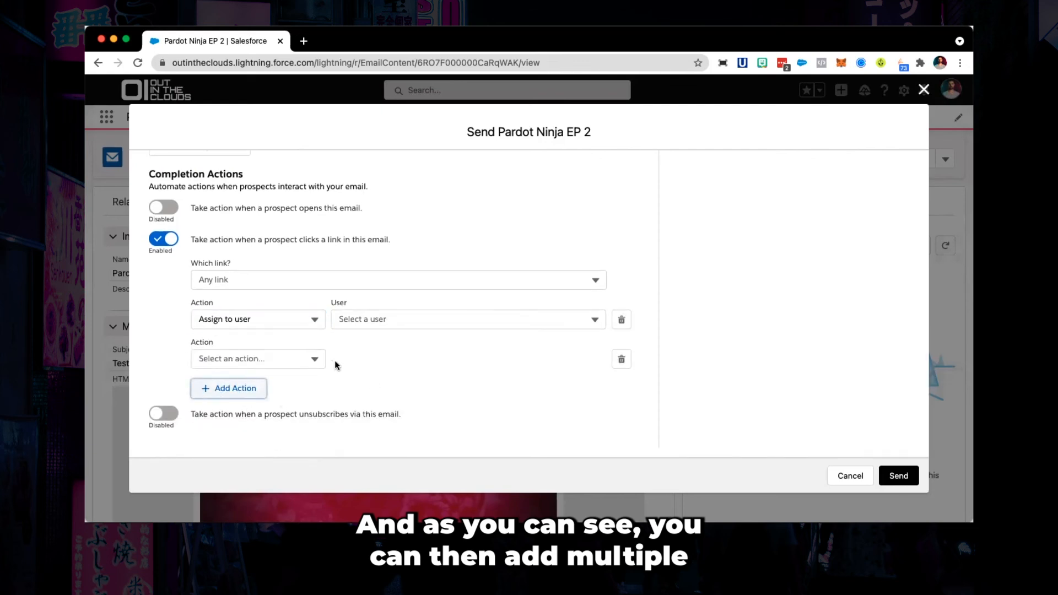
pyautogui.click(314, 357)
pyautogui.click(274, 285)
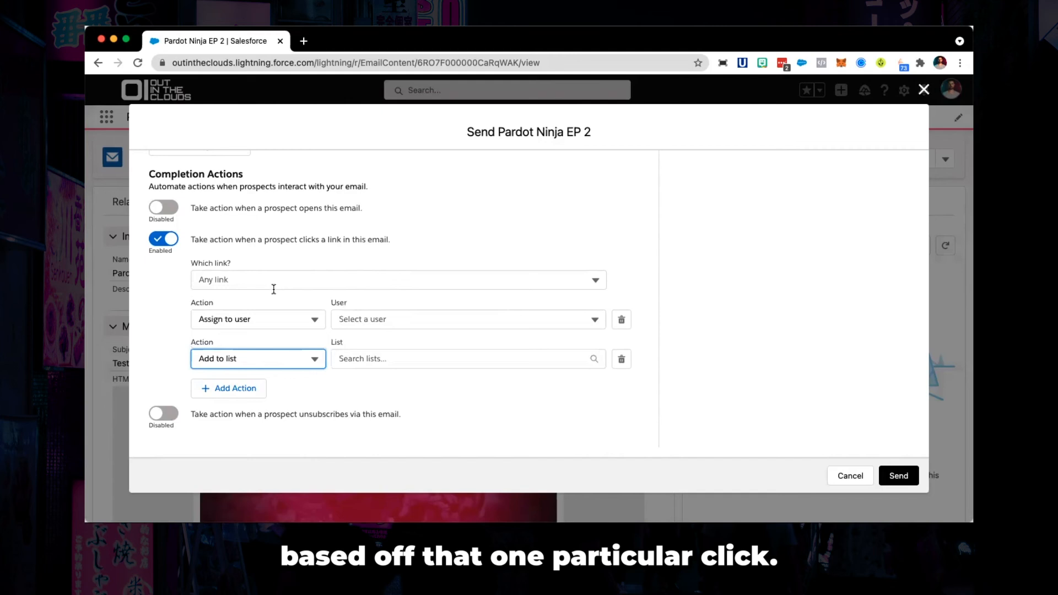
pyautogui.click(275, 274)
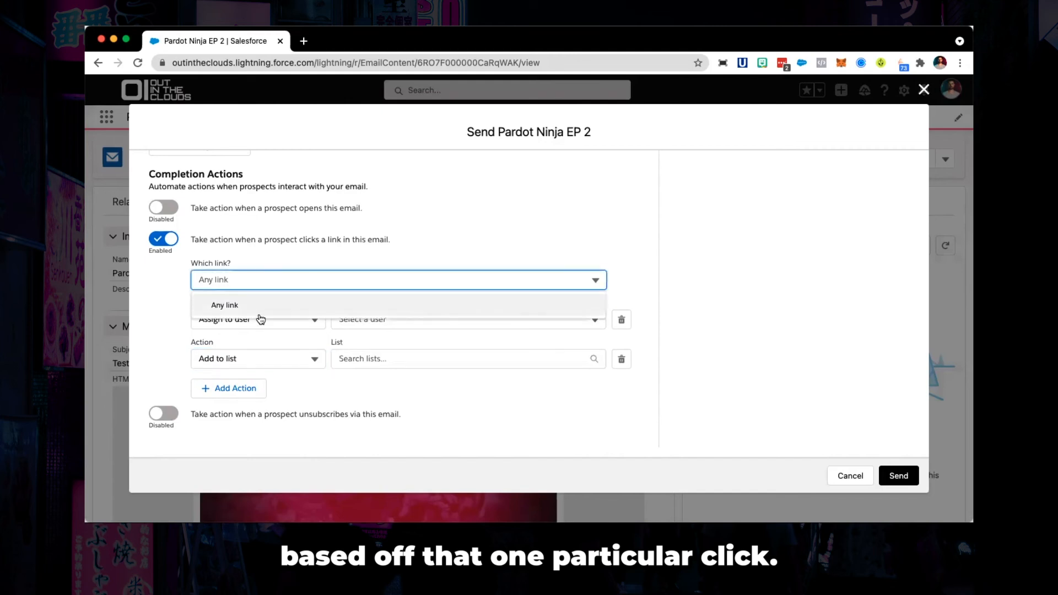
pyautogui.click(256, 311)
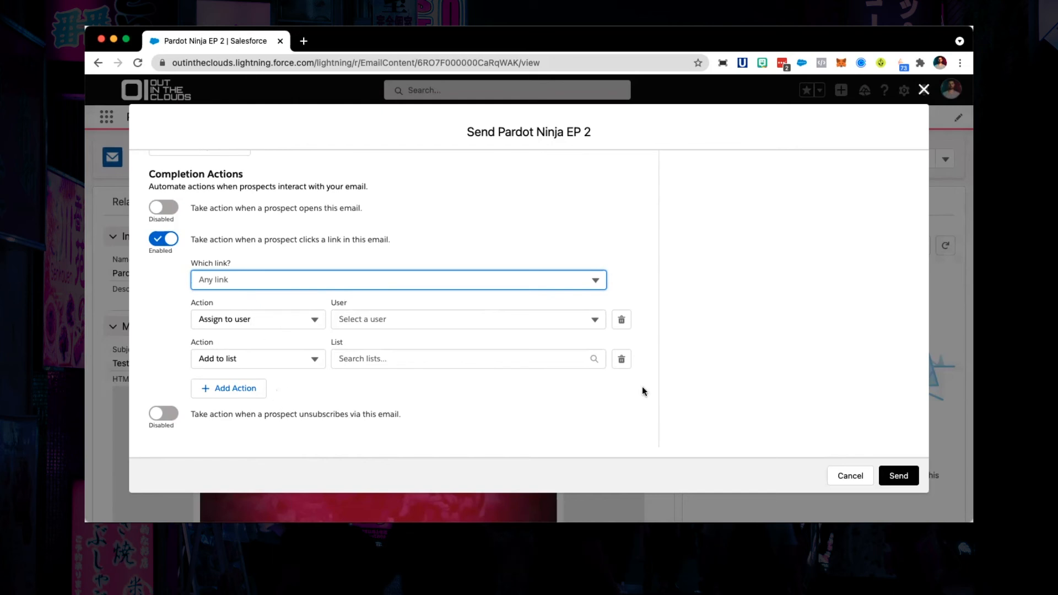
# - Cancel the send dialog and open the email record's actions menu
pyautogui.click(849, 477)
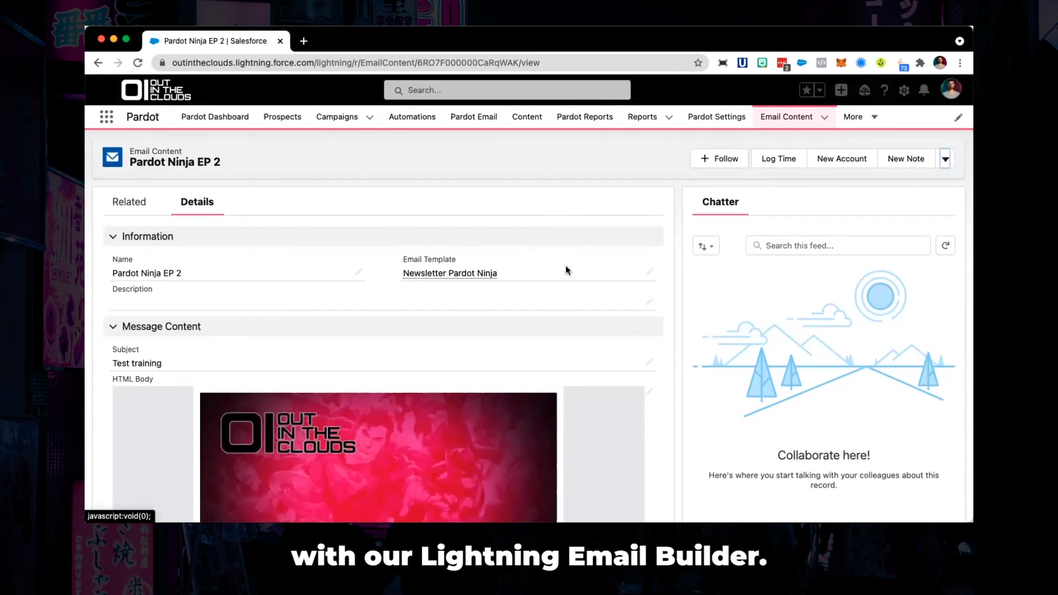
pyautogui.click(944, 160)
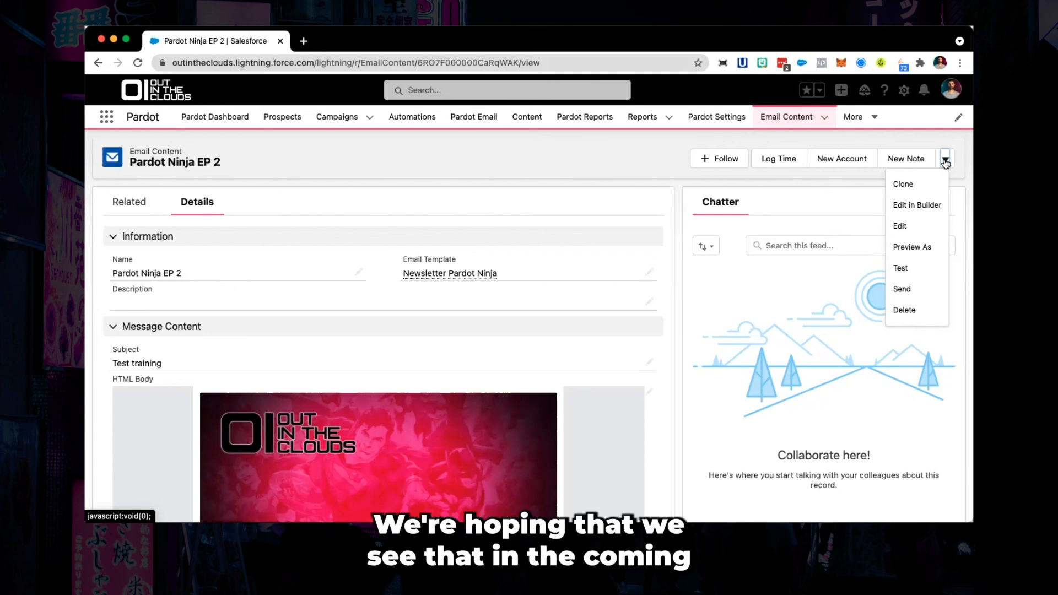
pyautogui.click(940, 131)
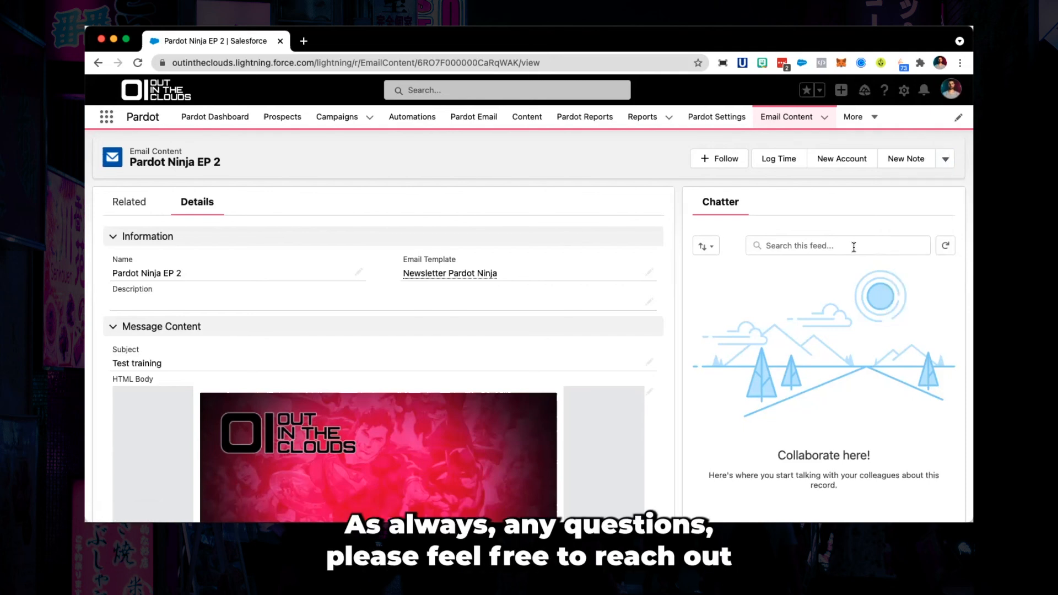